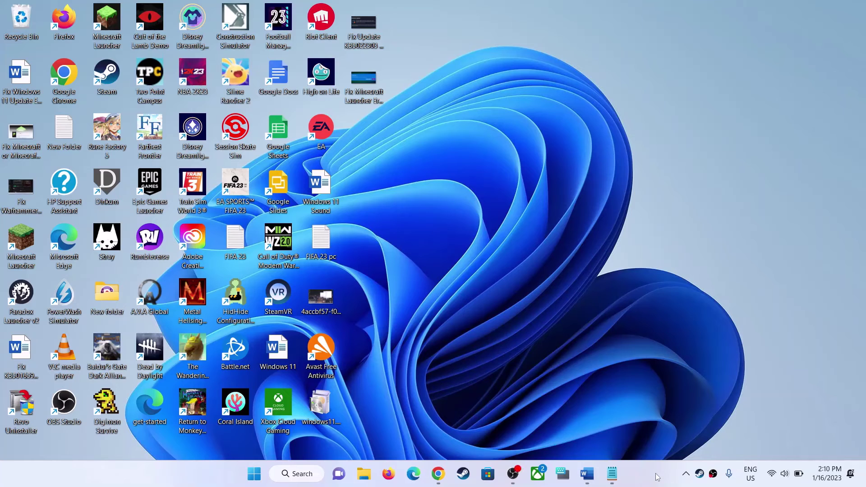
# Restore the Word guide and highlight 'Adapter Not Working Error', codes 10/43, and 'Realtek RTL8821CE' in the title.
pyautogui.click(587, 473)
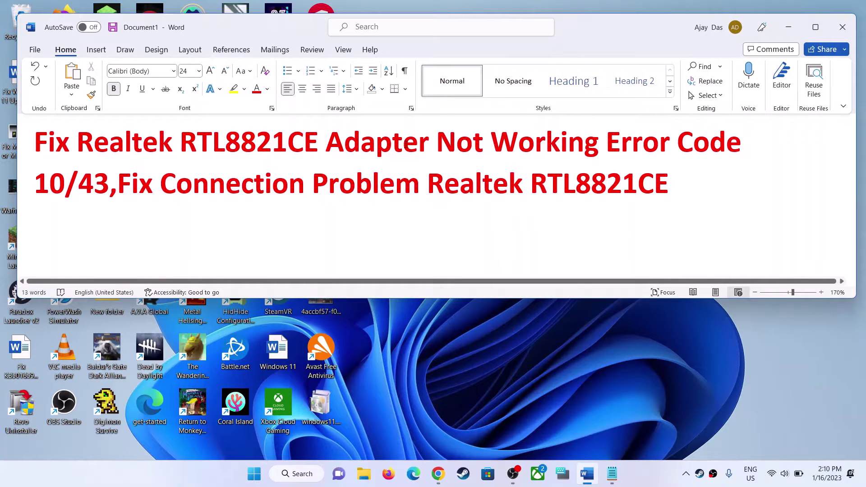
pyautogui.moveTo(343, 141); pyautogui.dragTo(632, 142)
pyautogui.click(632, 142)
pyautogui.doubleClick(100, 187)
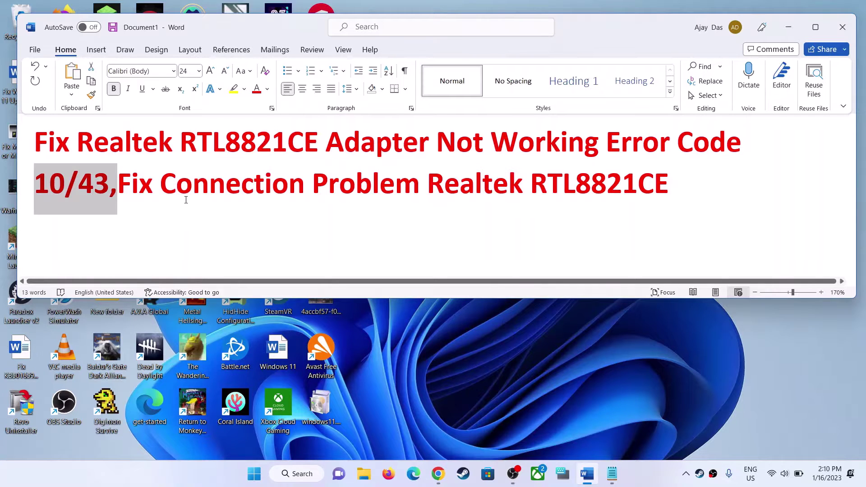
pyautogui.click(193, 185)
pyautogui.moveTo(151, 187); pyautogui.dragTo(574, 181)
pyautogui.click(653, 196)
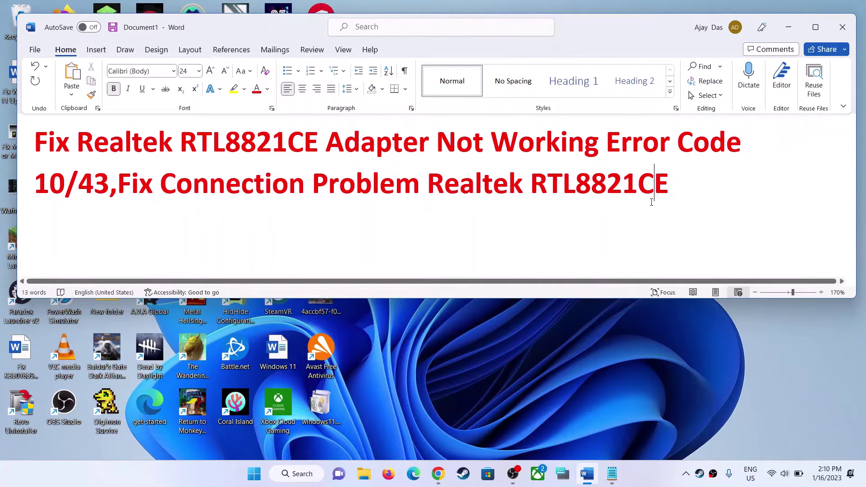
pyautogui.click(661, 476)
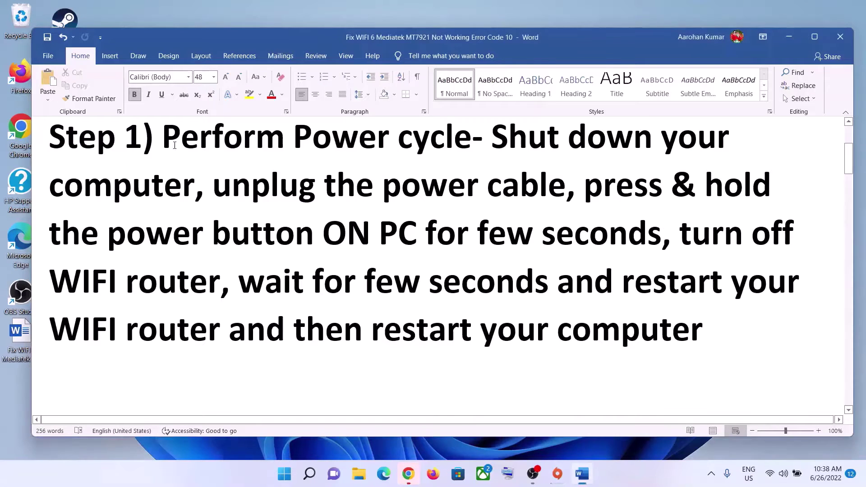
# Highlight 'Shut down your computer' in Step 1 and show Start's shut-down options.
pyautogui.moveTo(162, 137); pyautogui.dragTo(485, 185)
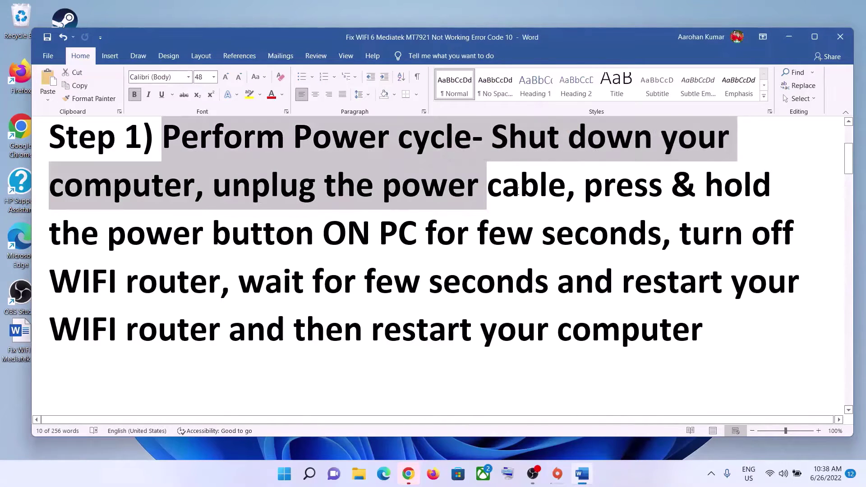
pyautogui.click(520, 185)
pyautogui.moveTo(492, 137); pyautogui.dragTo(195, 185)
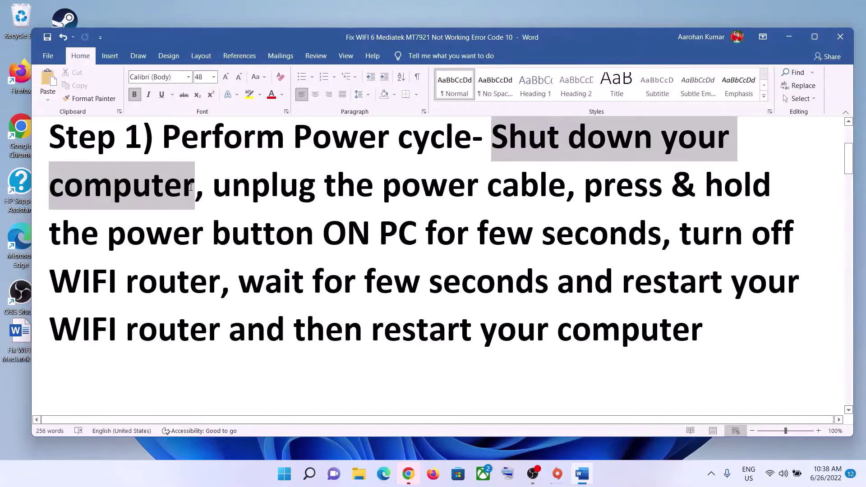
pyautogui.click(284, 474)
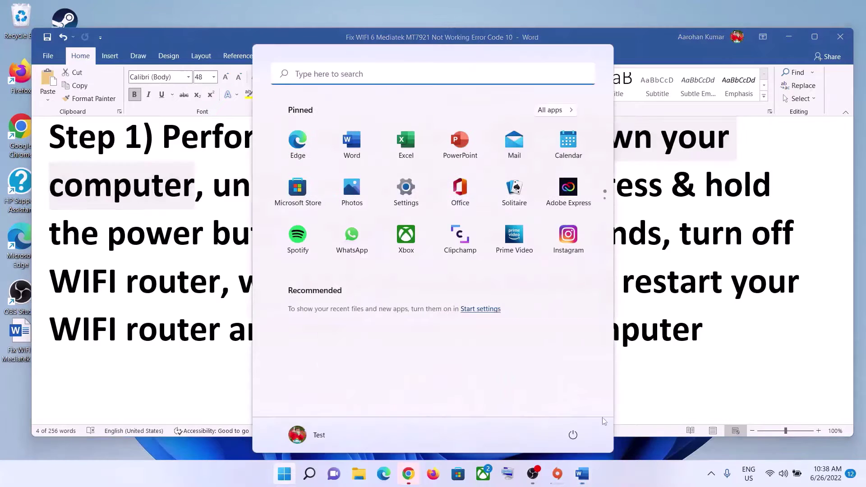
pyautogui.click(573, 435)
pyautogui.click(171, 214)
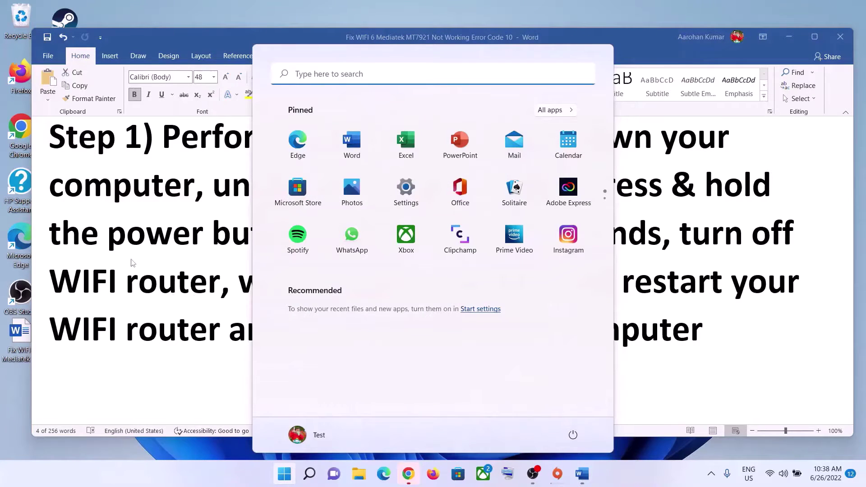
# Highlight the phrase 'unplug the power cable' in Step 1.
pyautogui.moveTo(213, 185); pyautogui.dragTo(548, 192)
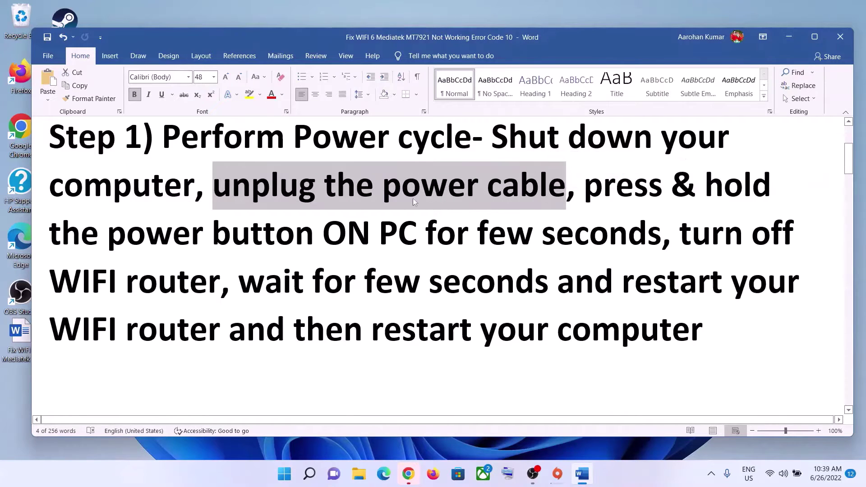
pyautogui.click(360, 212)
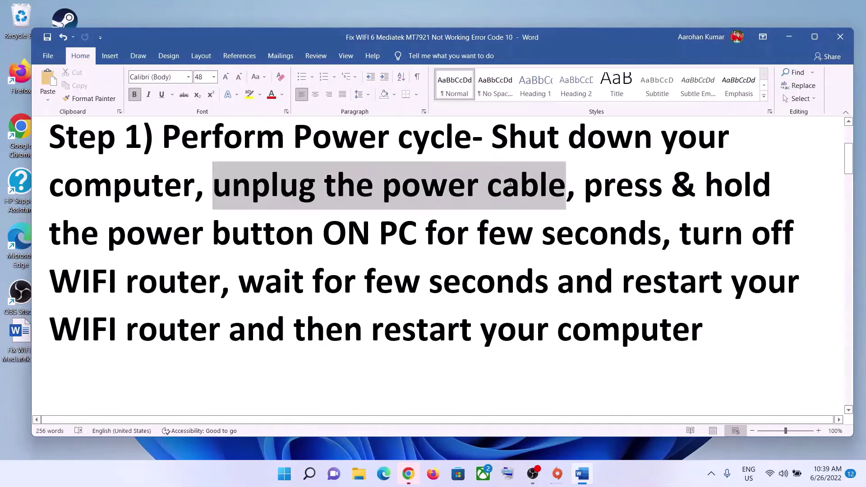
pyautogui.click(262, 190)
pyautogui.moveTo(251, 189); pyautogui.dragTo(416, 227)
pyautogui.click(585, 191)
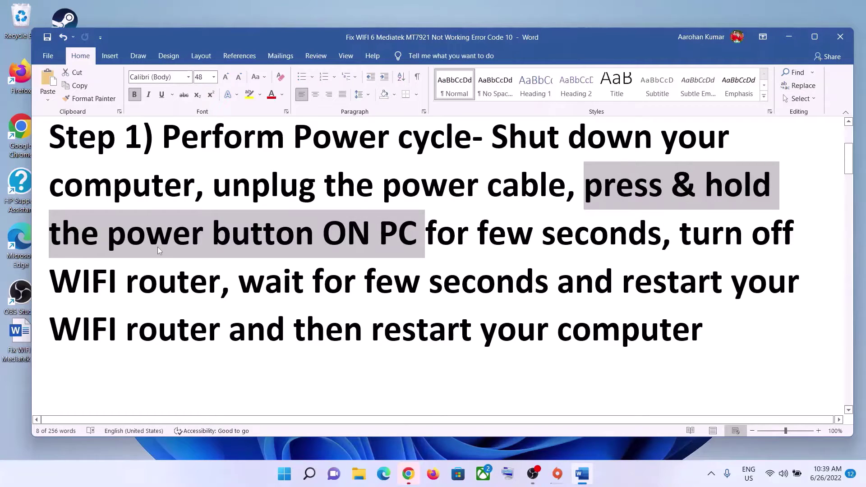
pyautogui.click(173, 253)
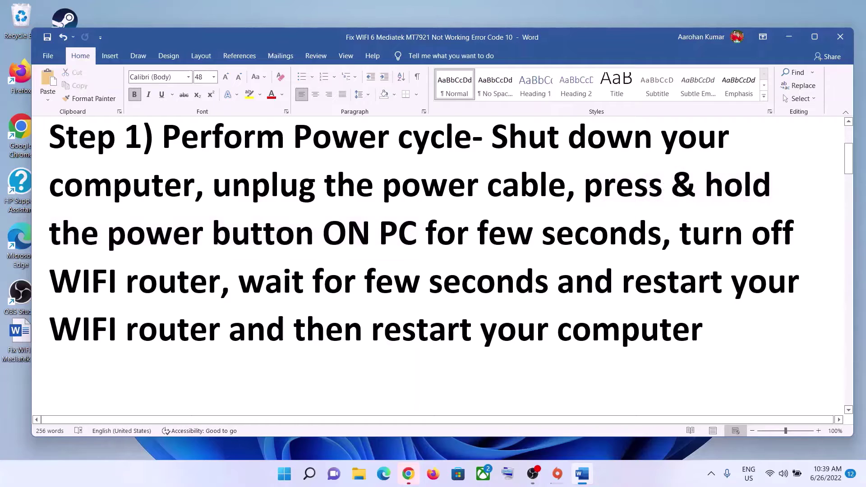
# Unbold the text 'ug the power cable,' with Ctrl+B.
pyautogui.moveTo(578, 189); pyautogui.dragTo(279, 189)
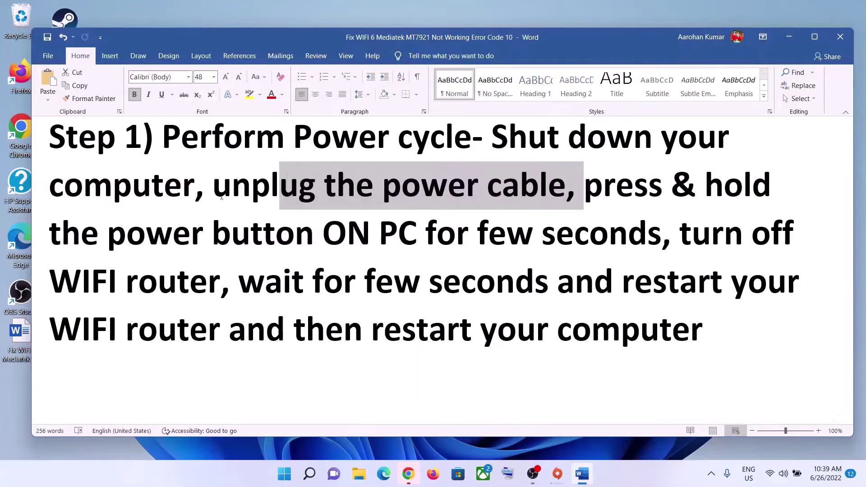
pyautogui.hotkey('ctrl', 'b')
pyautogui.click(220, 189)
pyautogui.click(299, 189)
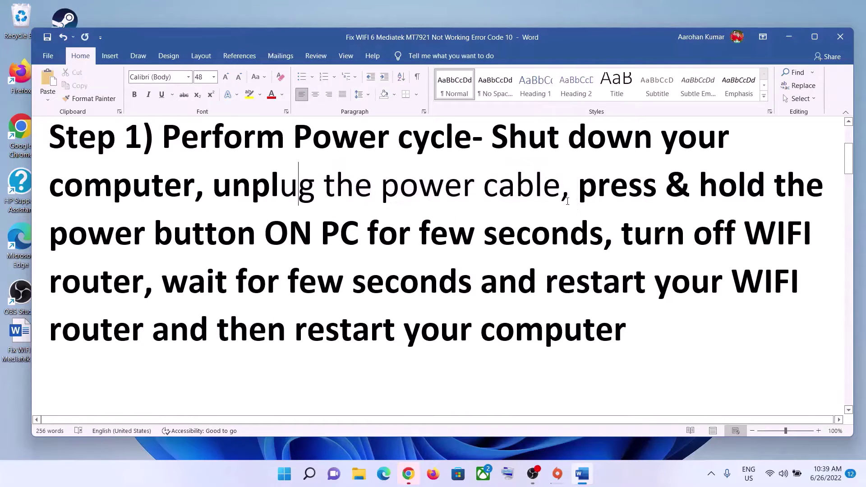
# Highlight 'press & hold' the 'power button' for a few seconds in Step 1.
pyautogui.moveTo(579, 186); pyautogui.dragTo(538, 239)
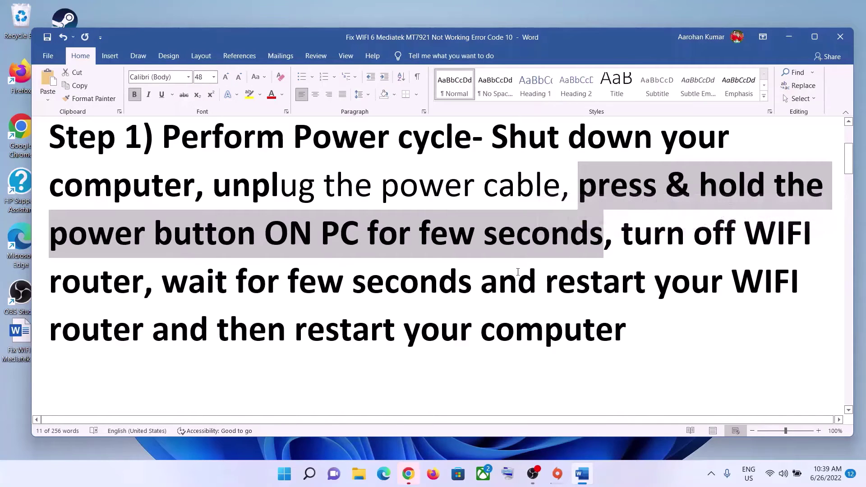
pyautogui.click(89, 244)
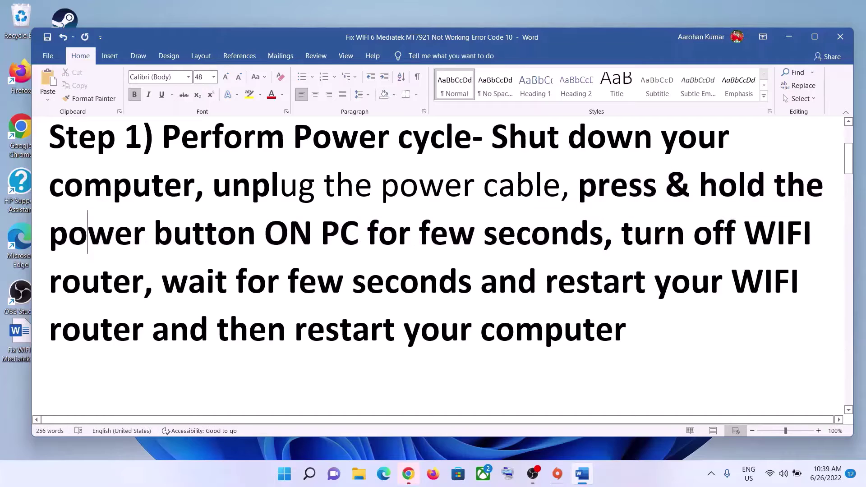
pyautogui.moveTo(88, 243); pyautogui.dragTo(225, 236)
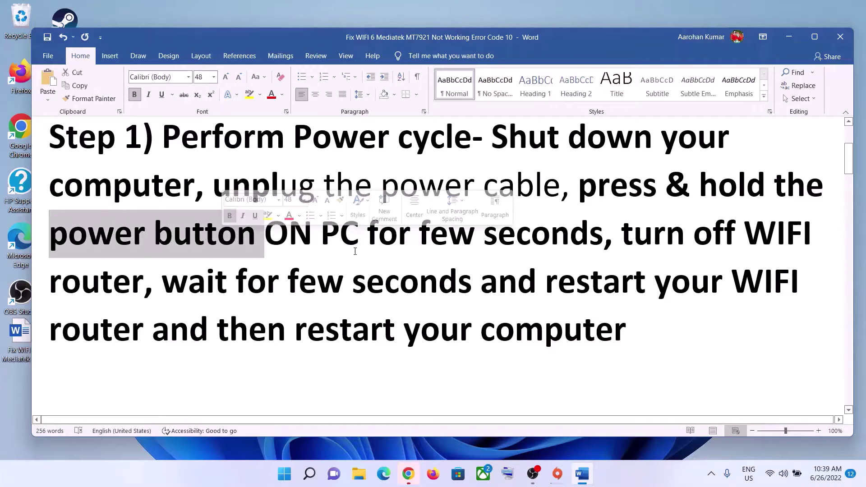
pyautogui.click(339, 237)
pyautogui.click(667, 478)
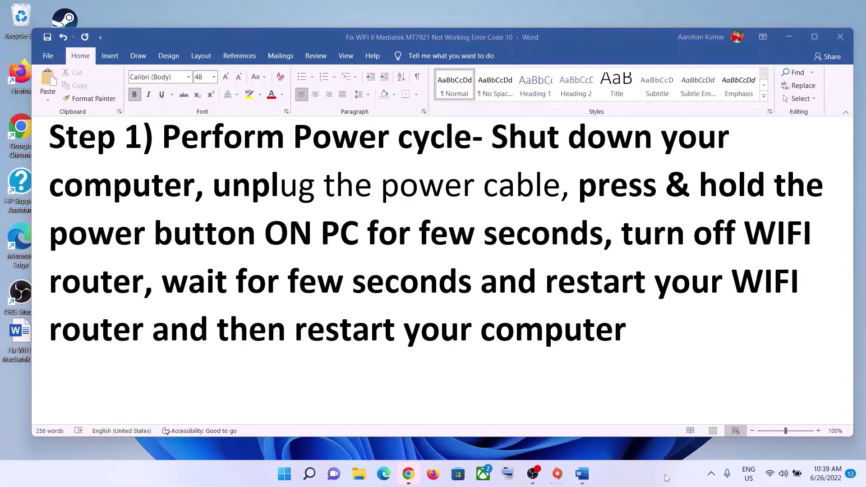
pyautogui.click(624, 244)
# Highlight turning off the WIFI router, waiting, restarting it, then restarting the computer.
pyautogui.moveTo(623, 244); pyautogui.dragTo(128, 291)
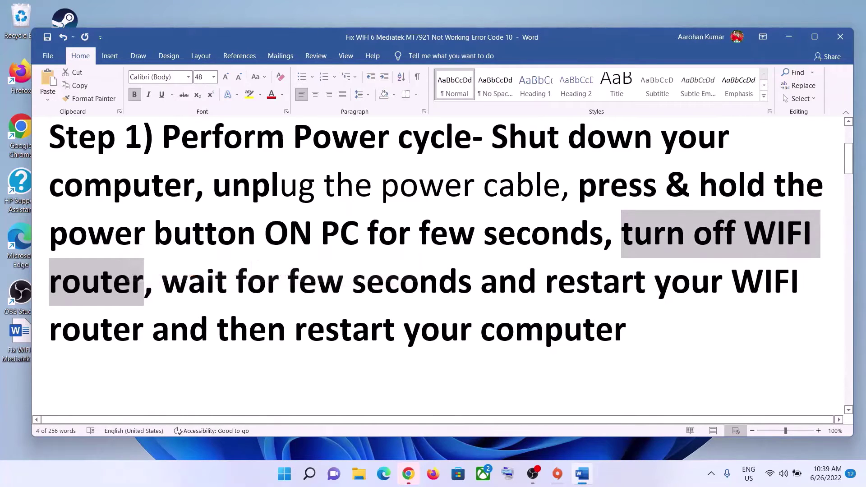
pyautogui.click(163, 291)
pyautogui.moveTo(163, 291); pyautogui.dragTo(453, 293)
pyautogui.moveTo(546, 291); pyautogui.dragTo(142, 317)
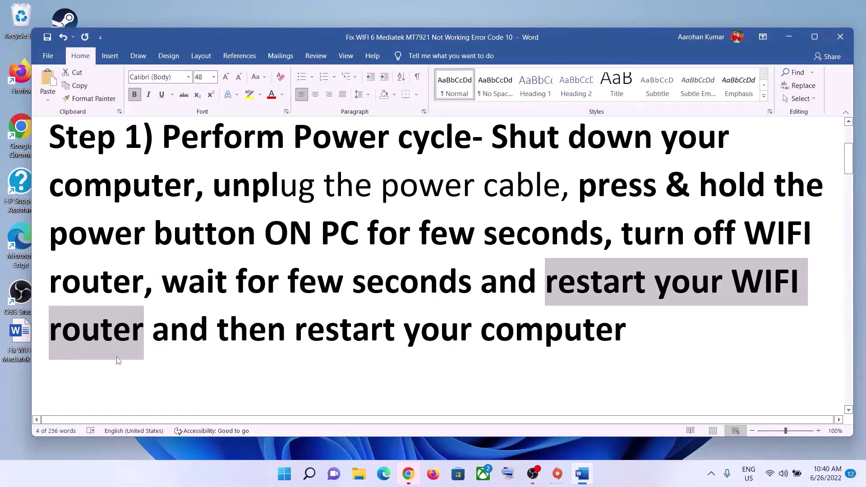
pyautogui.moveTo(217, 337); pyautogui.dragTo(630, 336)
pyautogui.click(267, 338)
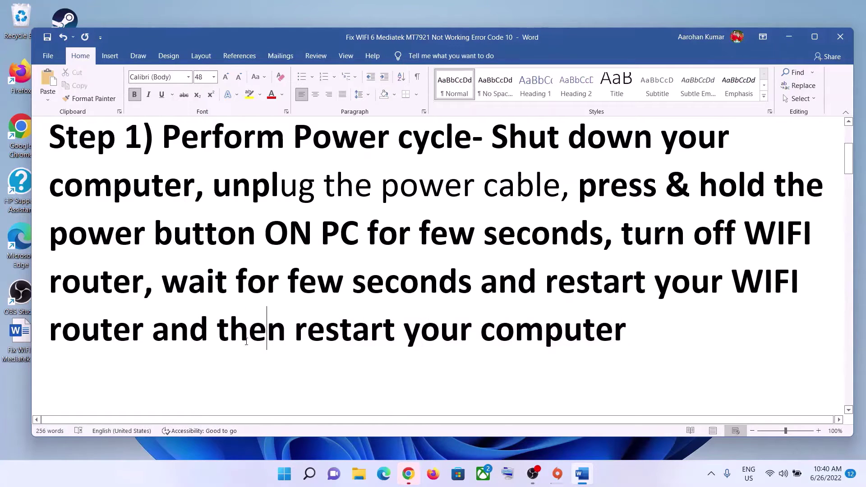
pyautogui.moveTo(217, 336); pyautogui.dragTo(627, 337)
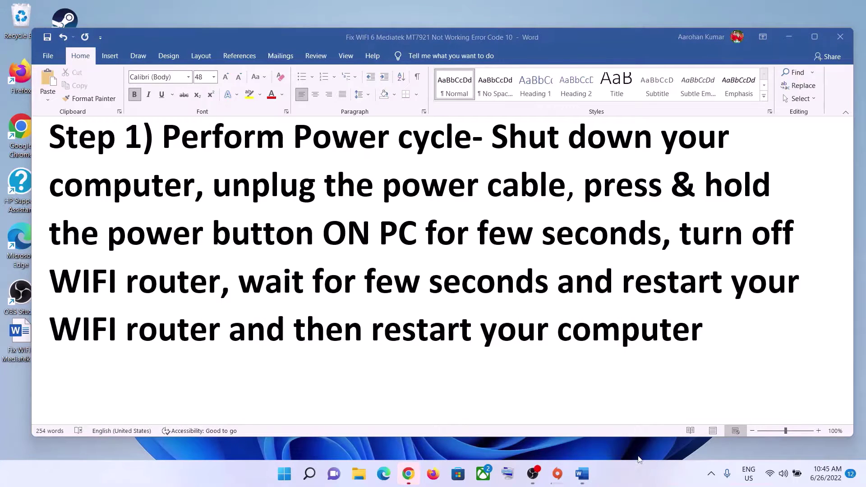
# Scroll to Step 2, highlight 'Make sure WIFI is on in system BIOS', and show Start's restart options.
pyautogui.click(535, 282)
pyautogui.scroll(-5, 326, 300)
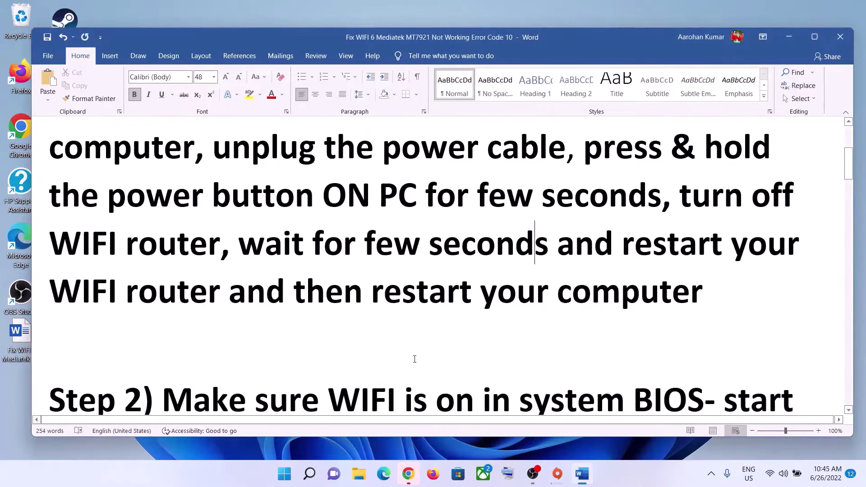
pyautogui.moveTo(242, 285); pyautogui.dragTo(701, 273)
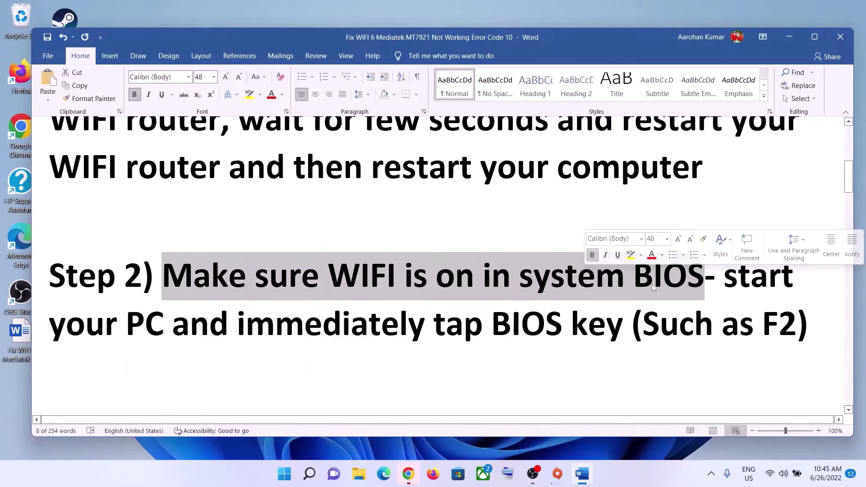
pyautogui.click(284, 474)
pyautogui.click(573, 435)
pyautogui.press('Escape')
pyautogui.click(709, 312)
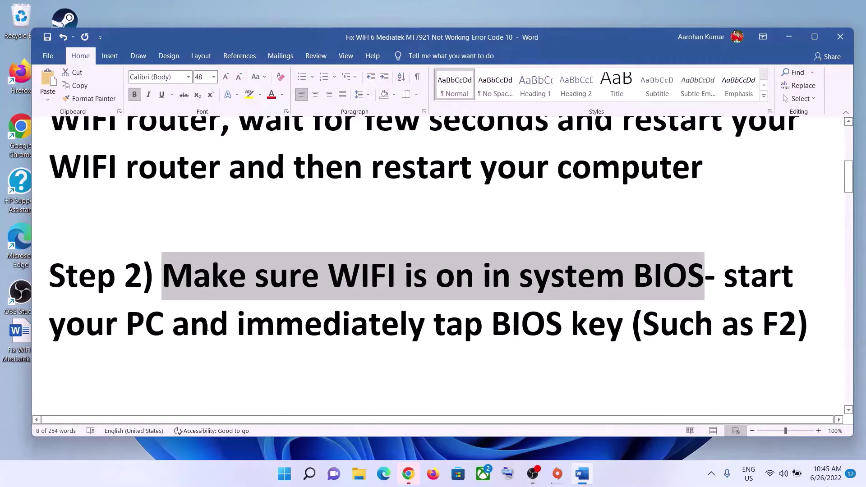
# Highlight immediately tapping the BIOS key, such as F2, during startup.
pyautogui.moveTo(239, 325); pyautogui.dragTo(569, 325)
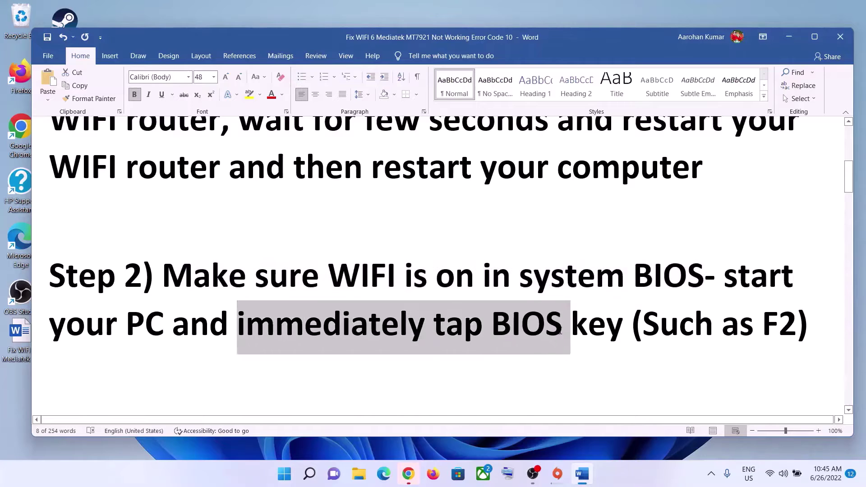
pyautogui.click(527, 358)
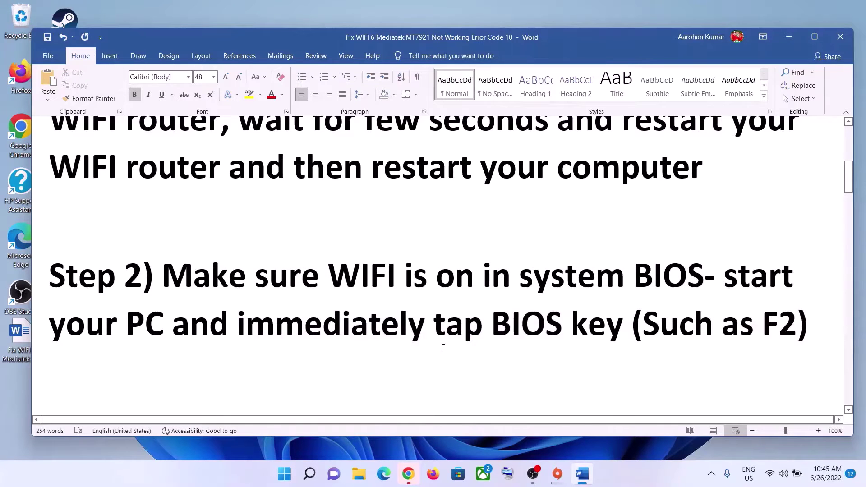
pyautogui.moveTo(238, 323); pyautogui.dragTo(464, 323)
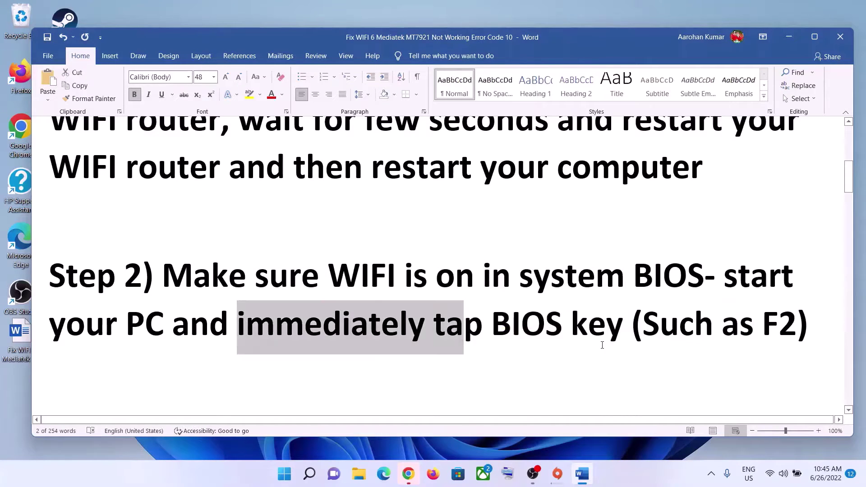
pyautogui.click(605, 321)
pyautogui.moveTo(760, 320); pyautogui.dragTo(779, 323)
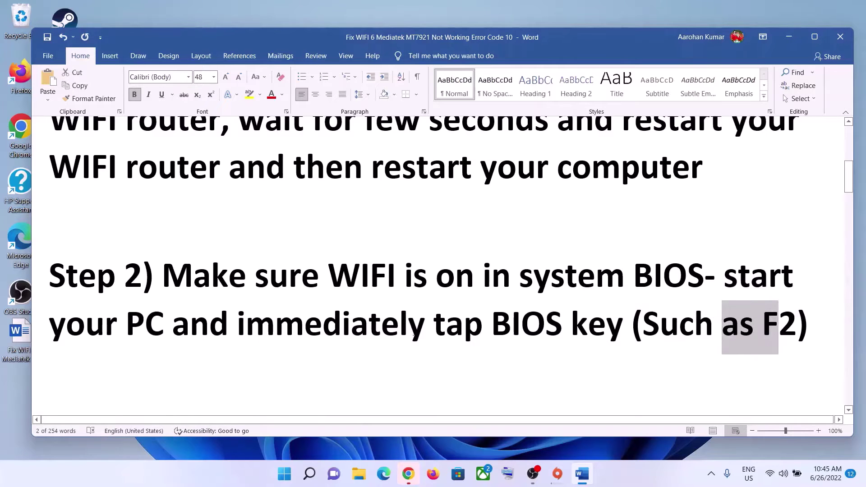
pyautogui.moveTo(208, 328); pyautogui.dragTo(567, 323)
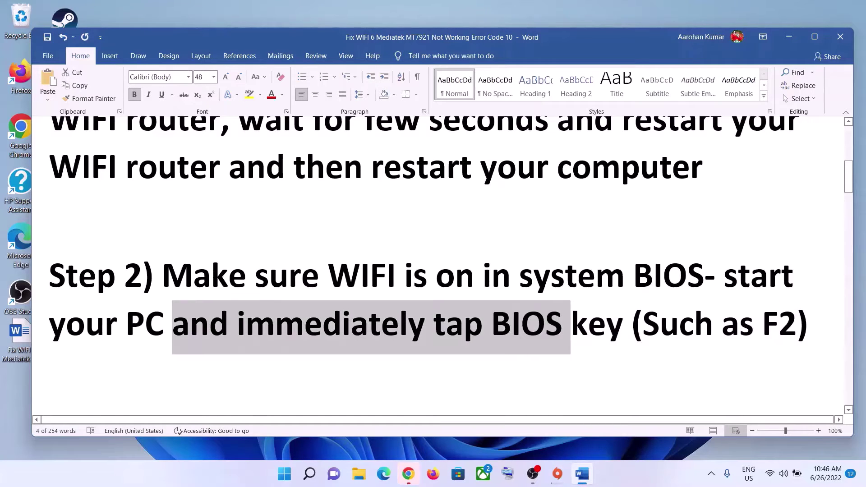
# Re-highlight the BIOS WIFI line, then scroll to and select 'Run Network Troubleshooter'.
pyautogui.moveTo(212, 273); pyautogui.dragTo(702, 277)
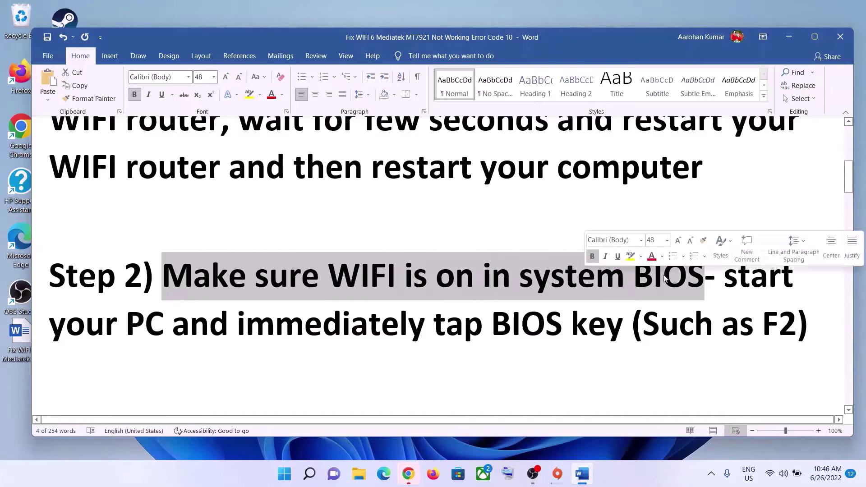
pyautogui.click(536, 296)
pyautogui.moveTo(320, 276); pyautogui.dragTo(516, 276)
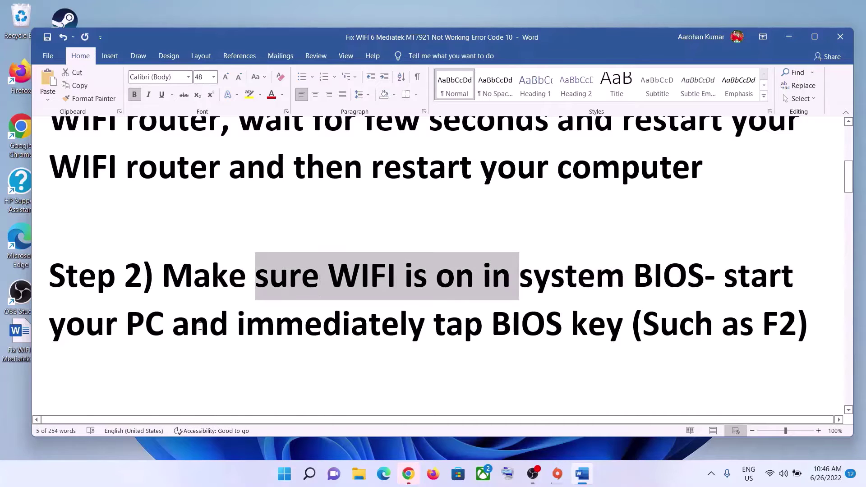
pyautogui.scroll(-2, 219, 323)
pyautogui.scroll(-2, 219, 323)
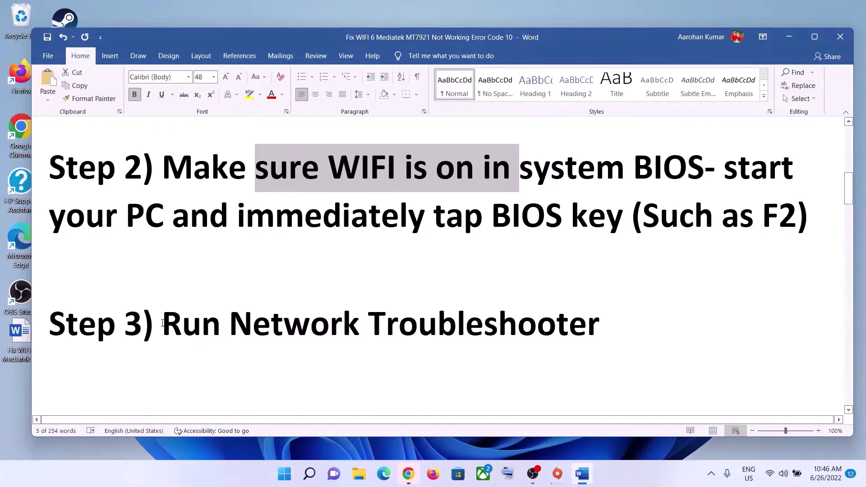
pyautogui.moveTo(163, 323); pyautogui.dragTo(599, 324)
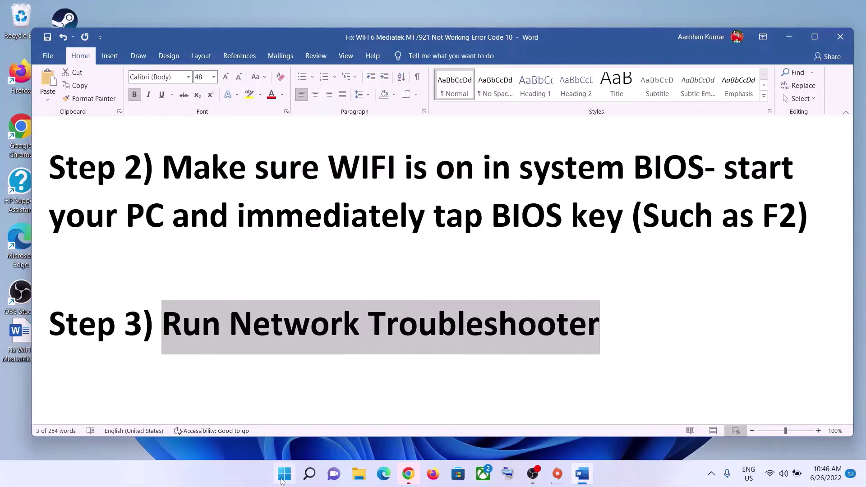
# Run the Network Adapter troubleshooter from Settings > System > Troubleshoot > Other troubleshooters, then close it.
pyautogui.click(283, 474)
pyautogui.click(408, 194)
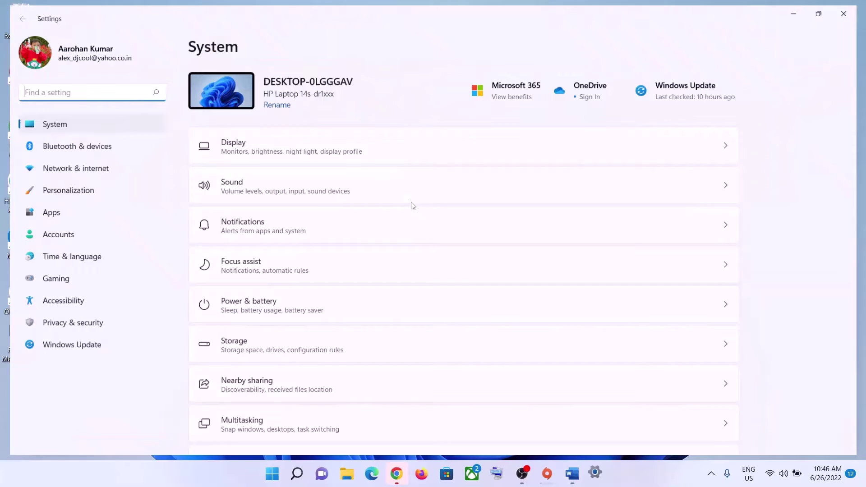
pyautogui.click(93, 124)
pyautogui.scroll(-5, 265, 177)
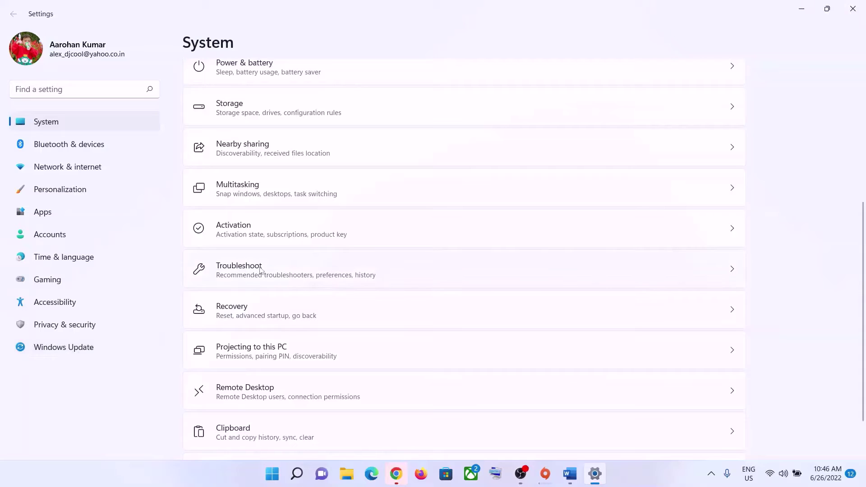
pyautogui.click(279, 271)
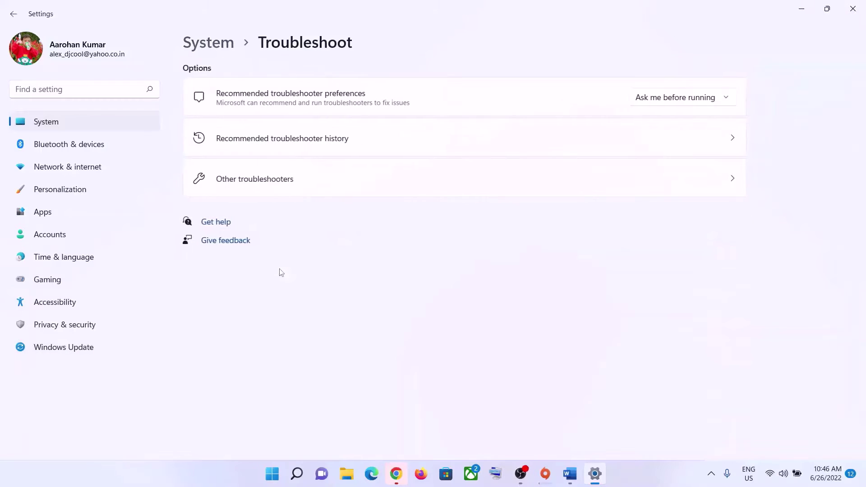
pyautogui.click(261, 185)
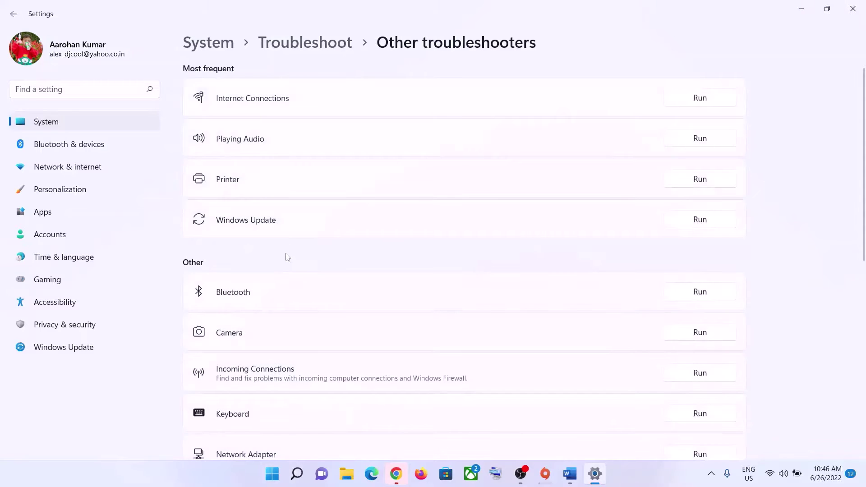
pyautogui.scroll(-5, 287, 258)
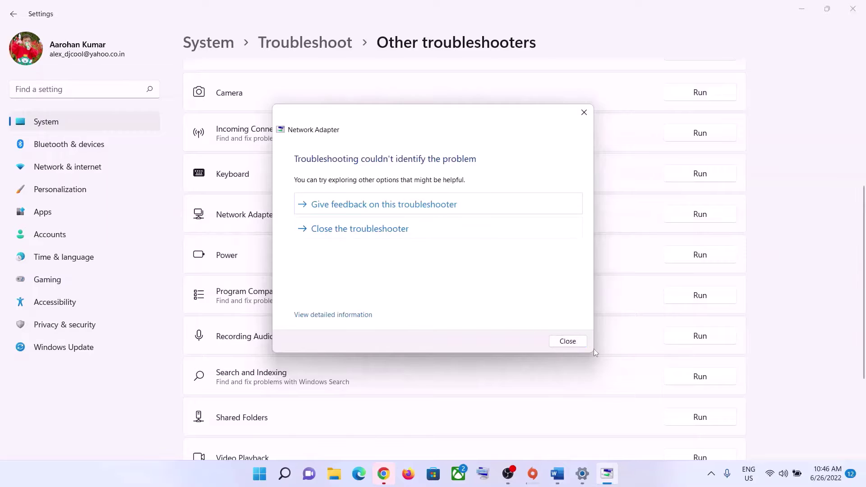
pyautogui.click(580, 342)
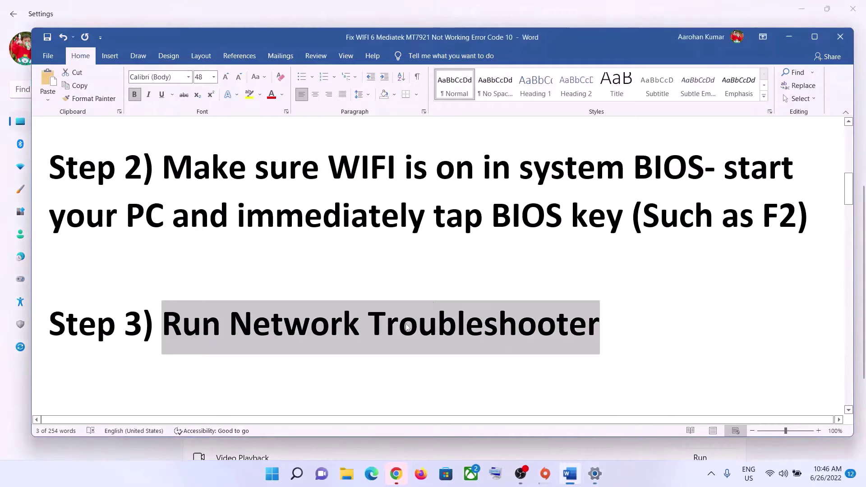
# Scroll the guide to Step 4, search 'cmd', and run Command Prompt as administrator.
pyautogui.scroll(-3, 407, 324)
pyautogui.scroll(-2, 407, 324)
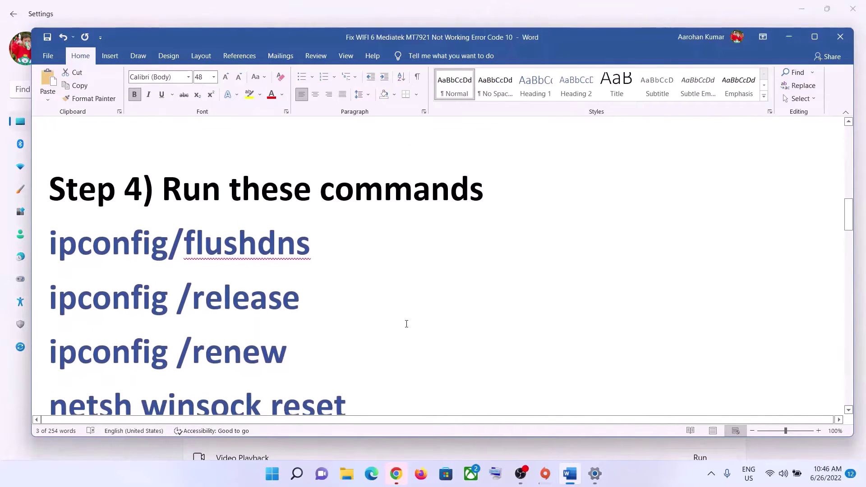
pyautogui.click(273, 473)
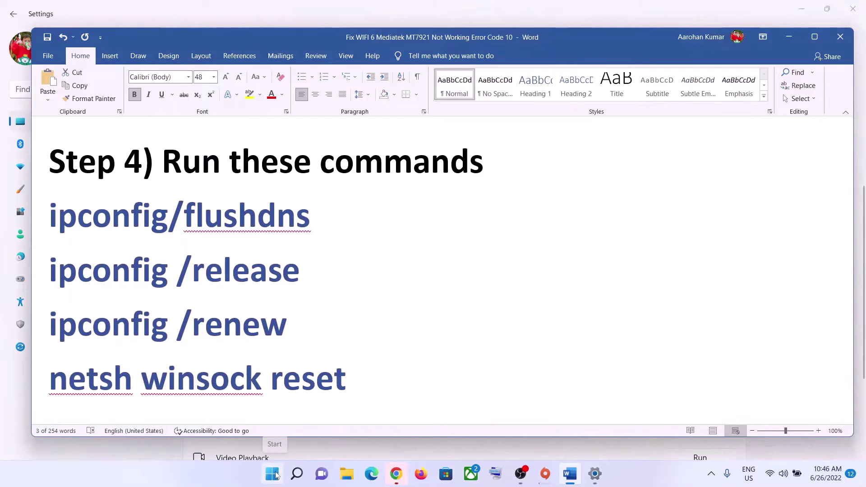
pyautogui.write('cmd')
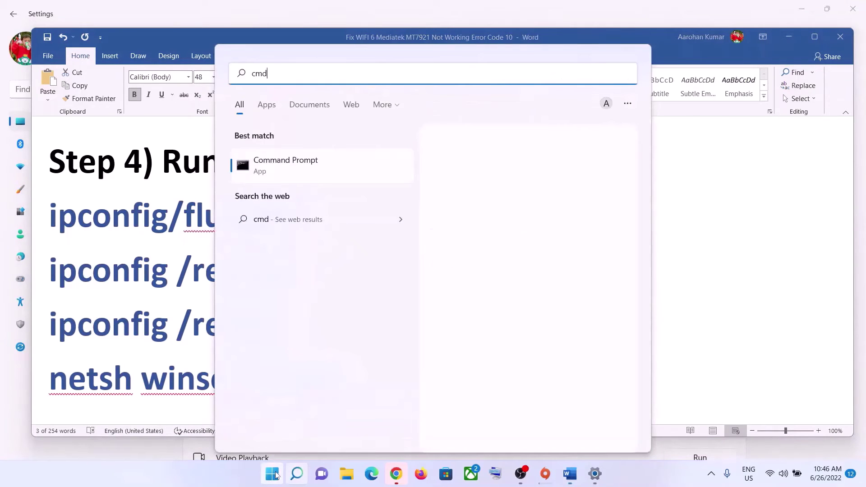
pyautogui.doubleClick(279, 73)
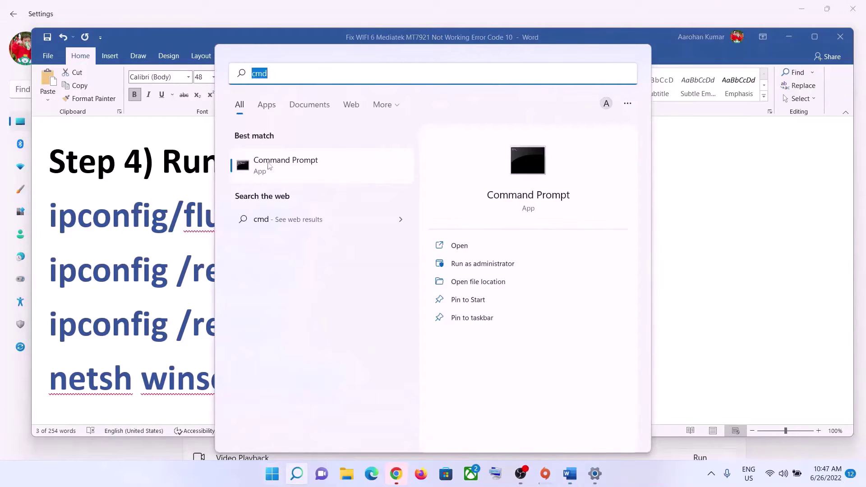
pyautogui.rightClick(298, 163)
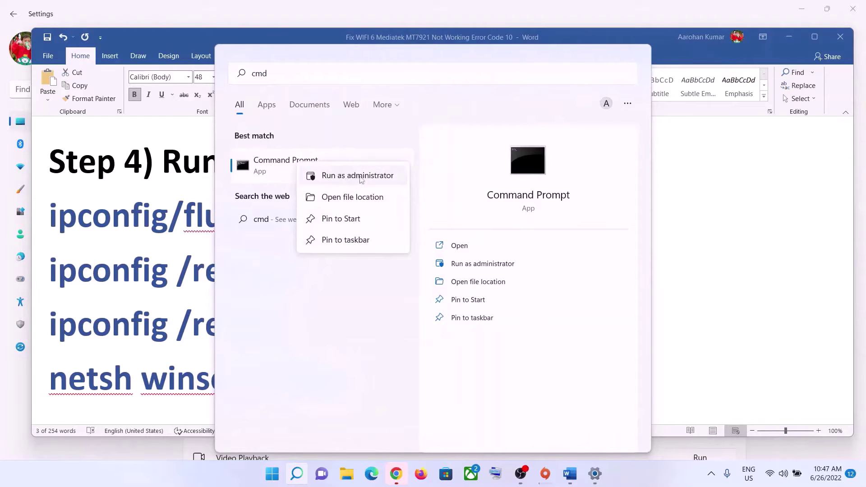
pyautogui.rightClick(280, 166)
pyautogui.click(350, 177)
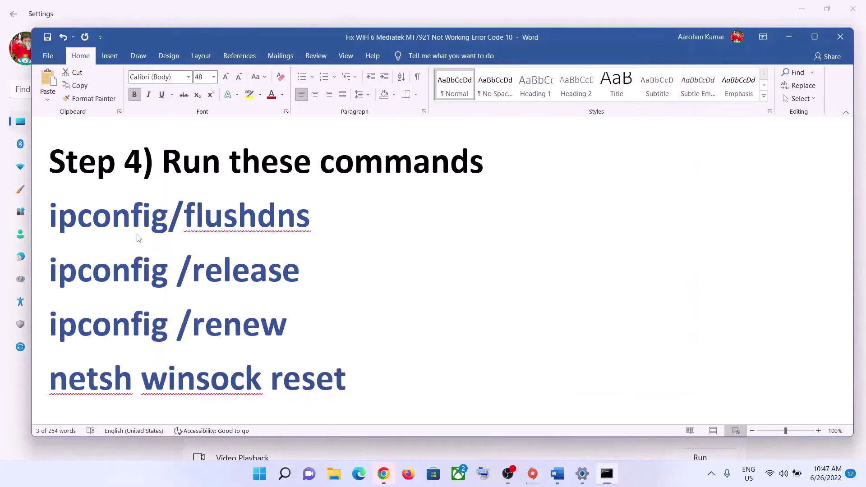
# Paste and run 'ipconfig/flushdns' in the administrator Command Prompt.
pyautogui.tripleClick(67, 210)
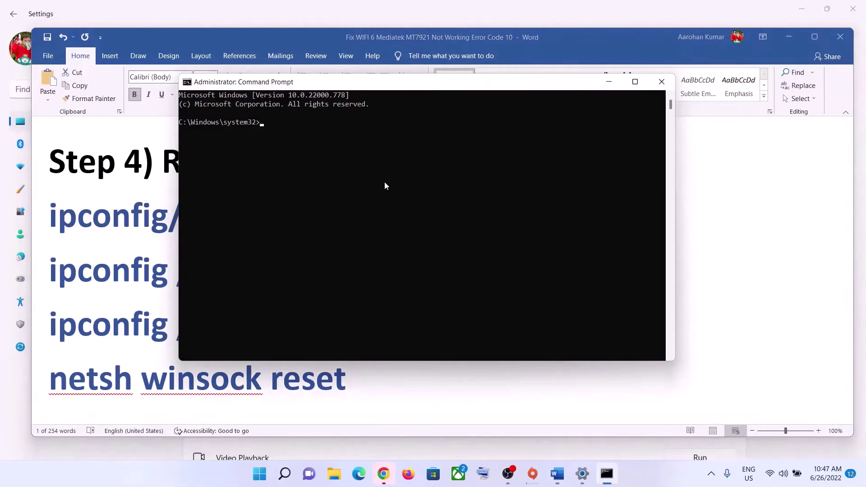
pyautogui.rightClick(385, 182)
pyautogui.press('Return')
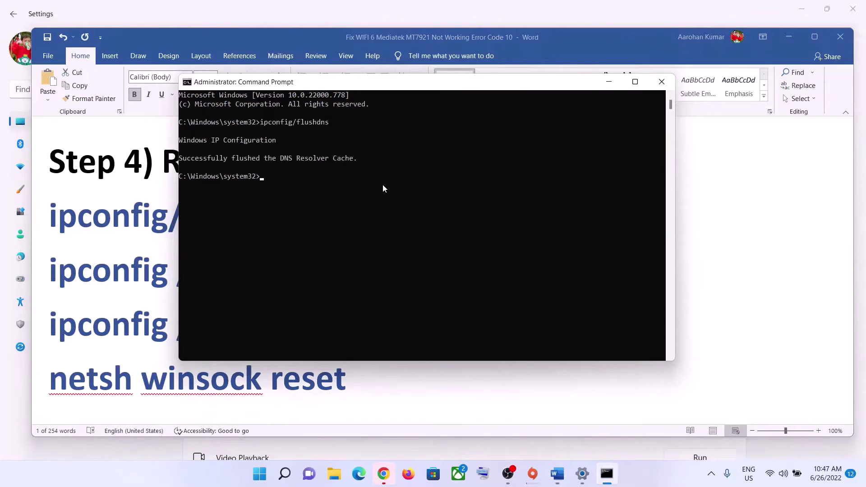
pyautogui.hotkey('alt', 'Tab')
# Copy 'ipconfig /release' from the guide and run it in Command Prompt.
pyautogui.tripleClick(77, 274)
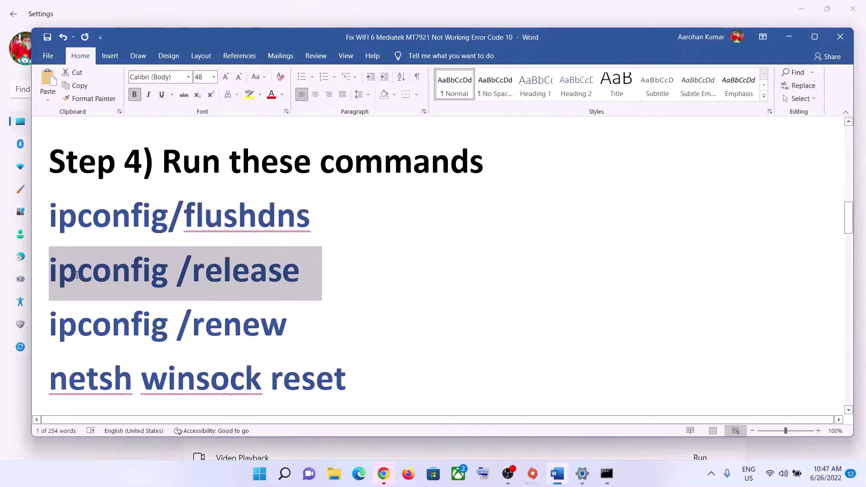
pyautogui.hotkey('ctrl', 'c')
pyautogui.hotkey('alt', 'Tab')
pyautogui.rightClick(442, 248)
pyautogui.press('Return')
pyautogui.hotkey('alt', 'Tab')
# Copy 'ipconfig /renew' from the guide and run it in Command Prompt.
pyautogui.scroll(-1, 296, 277)
pyautogui.moveTo(296, 277); pyautogui.dragTo(45, 276)
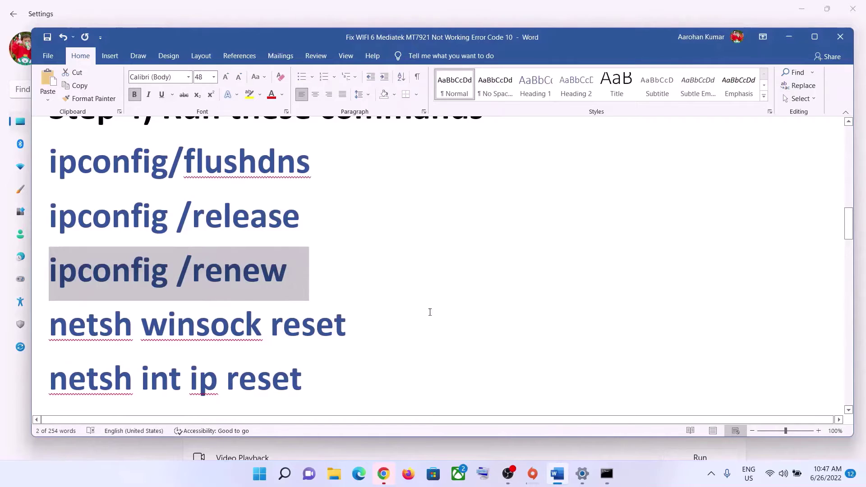
pyautogui.hotkey('ctrl', 'c')
pyautogui.hotkey('alt', 'Tab')
pyautogui.rightClick(478, 272)
pyautogui.press('Return')
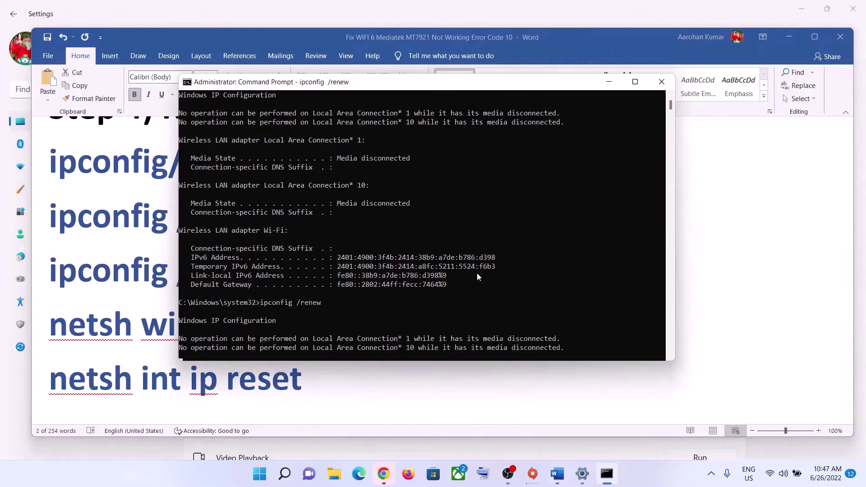
pyautogui.hotkey('alt', 'Tab')
# Copy 'netsh winsock reset' from the guide and run it in Command Prompt.
pyautogui.scroll(-1, 250, 280)
pyautogui.moveTo(346, 271); pyautogui.dragTo(40, 275)
pyautogui.hotkey('ctrl', 'c')
pyautogui.hotkey('alt', 'Tab')
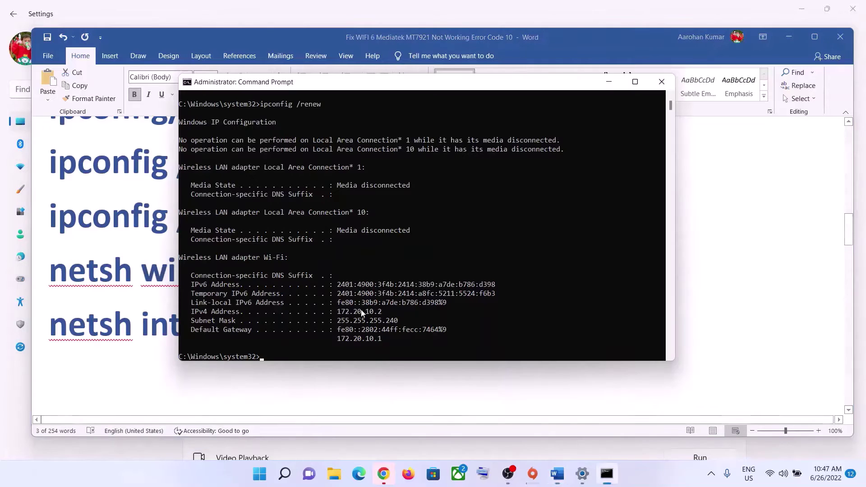
pyautogui.rightClick(420, 343)
pyautogui.press('Return')
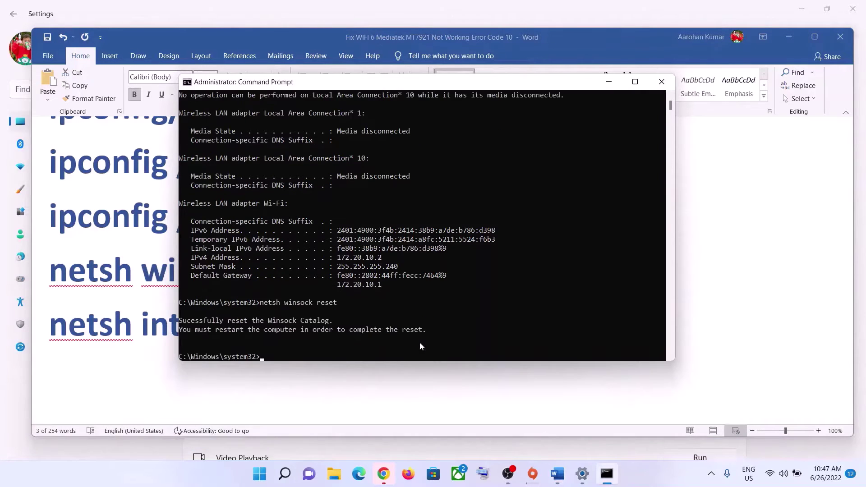
pyautogui.hotkey('alt', 'Tab')
# Run 'netsh int ip reset', highlight the restart-required message, and close Command Prompt.
pyautogui.tripleClick(151, 320)
pyautogui.hotkey('ctrl', 'c')
pyautogui.hotkey('alt', 'Tab')
pyautogui.rightClick(411, 325)
pyautogui.click(411, 323)
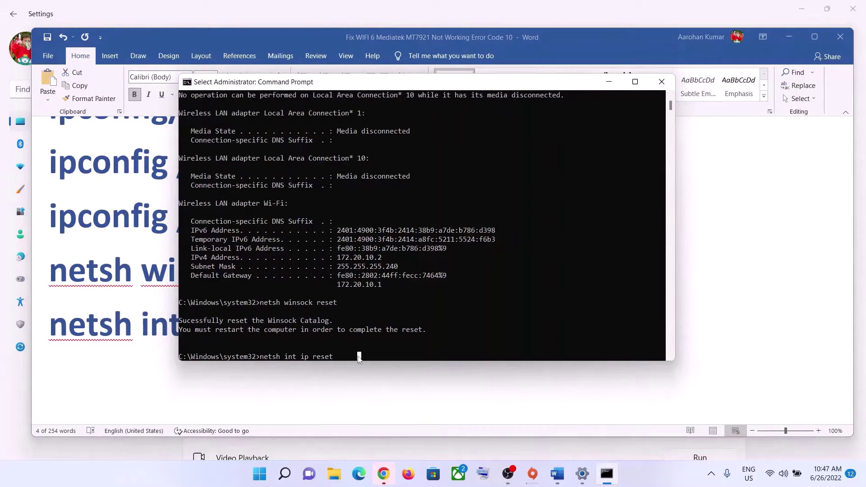
pyautogui.press('Return')
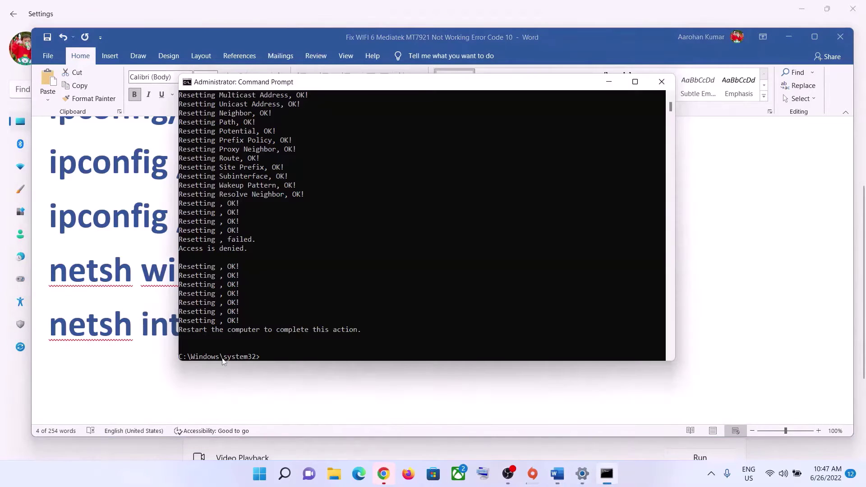
pyautogui.moveTo(196, 330); pyautogui.dragTo(371, 330)
pyautogui.click(662, 82)
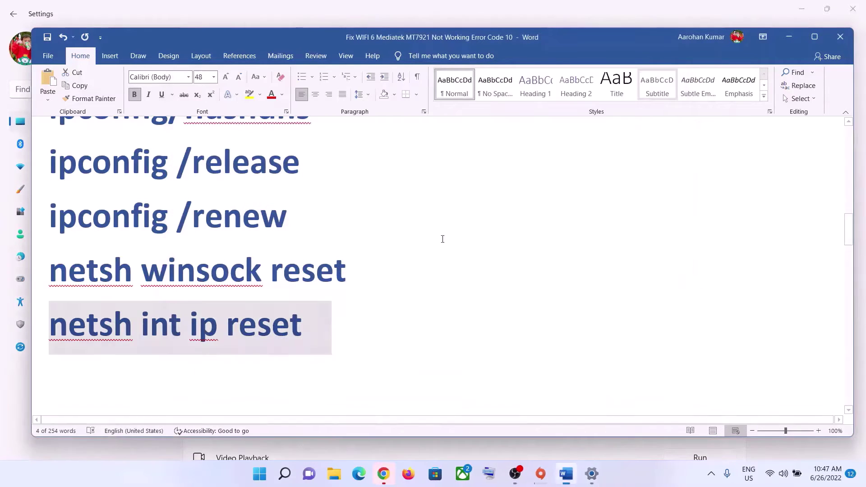
# Show the Start menu's power options to indicate restarting the computer.
pyautogui.press('super')
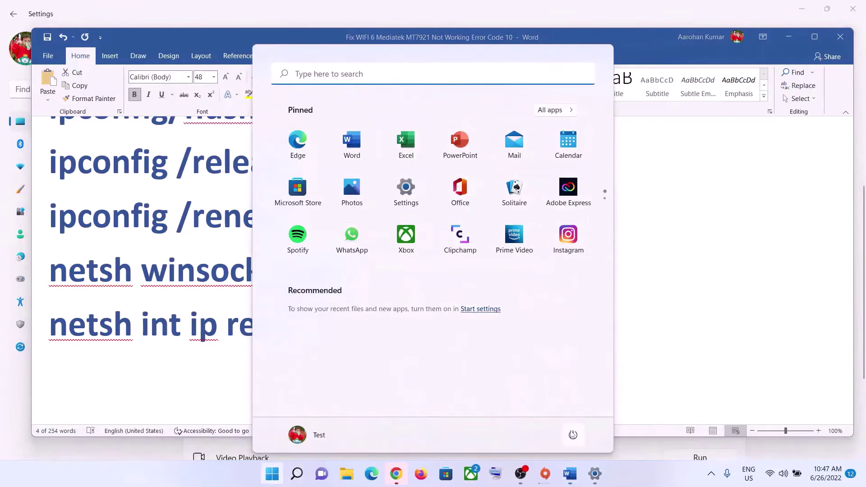
pyautogui.click(573, 435)
pyautogui.press('Escape')
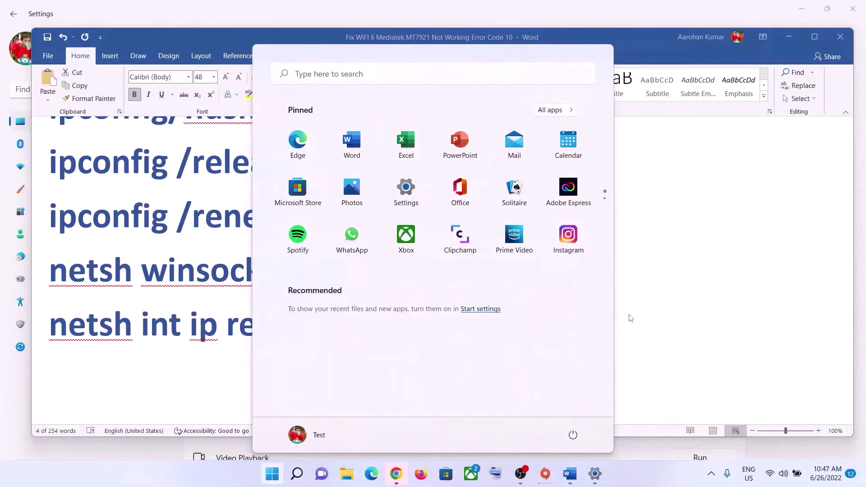
pyautogui.click(631, 318)
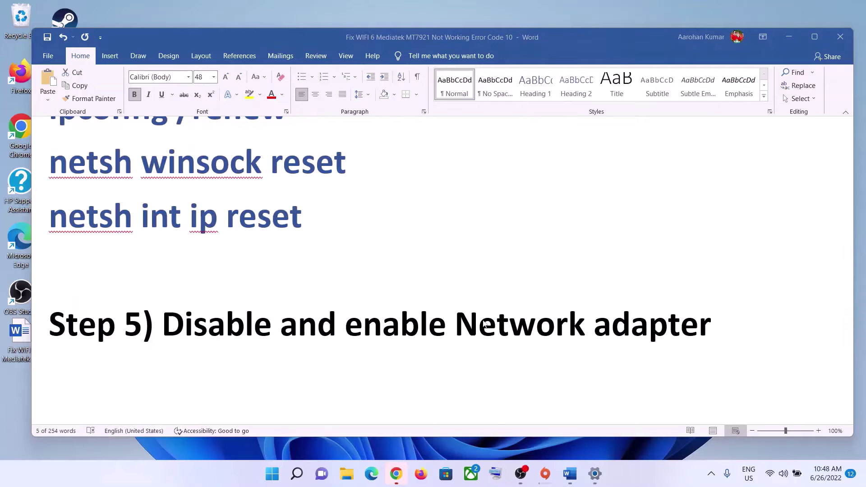
# Select the Step 5 'Disable and enable Network adapter' heading and open the Win+X tools menu.
pyautogui.moveTo(712, 332); pyautogui.dragTo(179, 345)
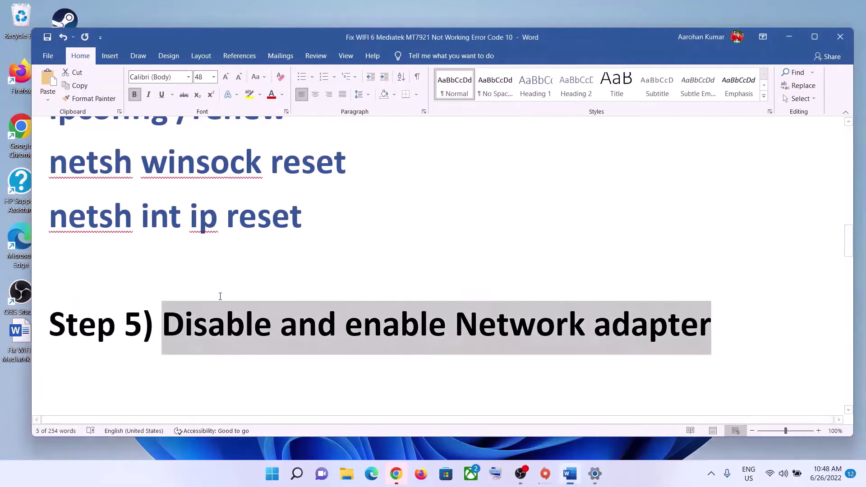
pyautogui.click(180, 345)
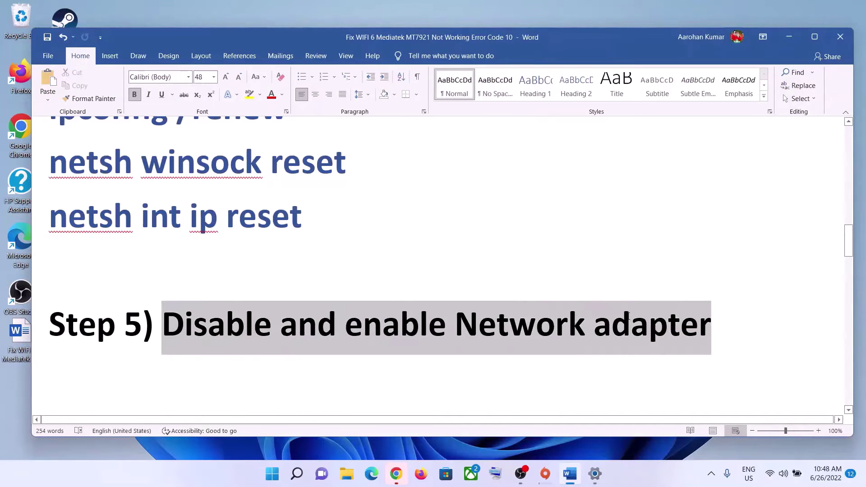
pyautogui.keyDown('shift'); pyautogui.click(712, 327); pyautogui.keyUp('shift')
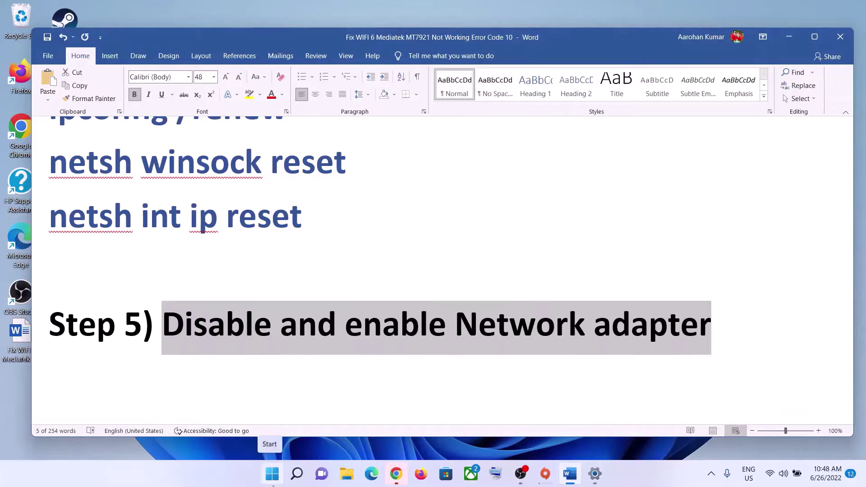
pyautogui.rightClick(273, 476)
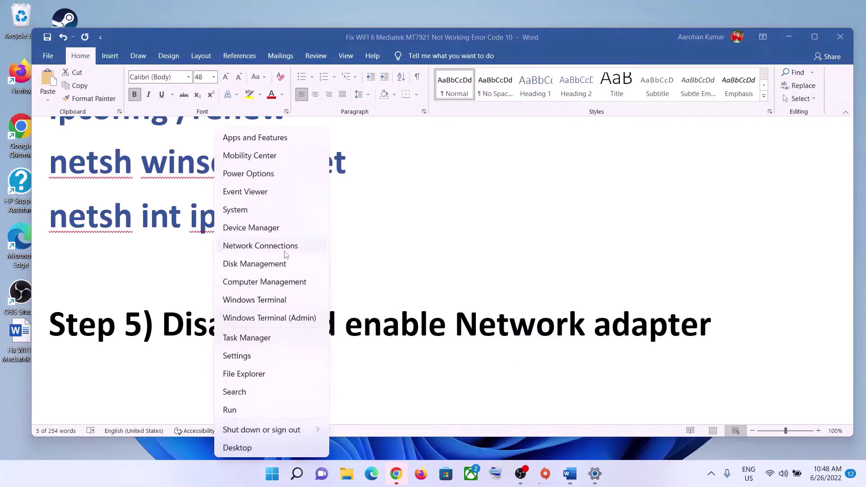
# In Device Manager, expand Network adapters and disable the Realtek RTL8822CE adapter, confirming Yes.
pyautogui.click(273, 228)
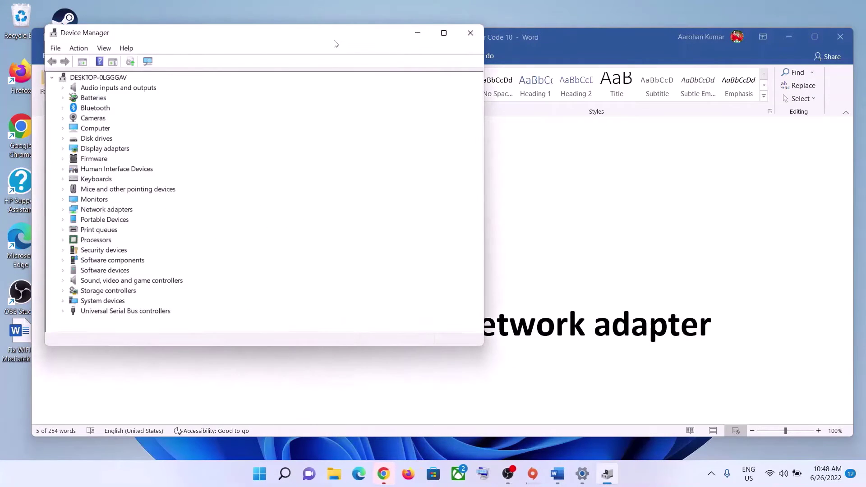
pyautogui.moveTo(335, 43); pyautogui.dragTo(625, 87)
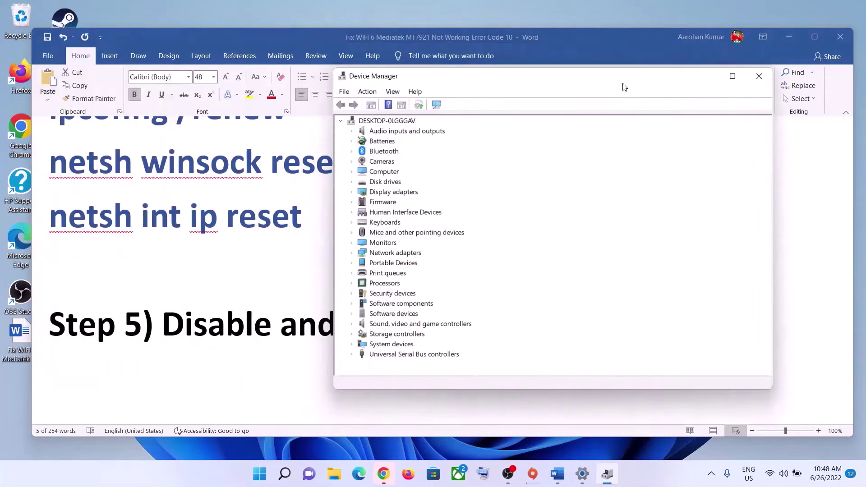
pyautogui.click(352, 253)
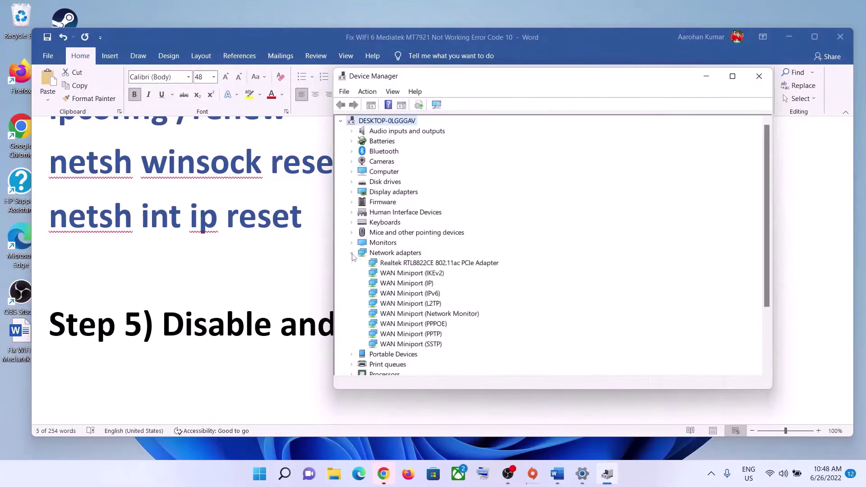
pyautogui.click(422, 266)
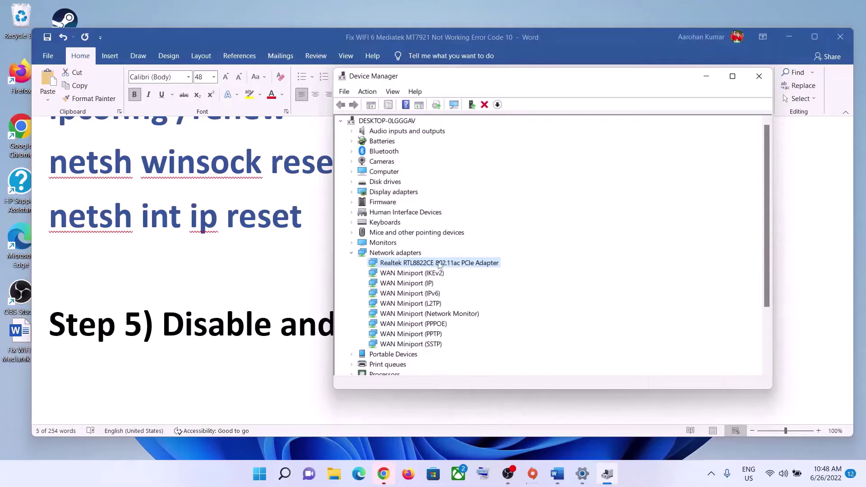
pyautogui.rightClick(430, 265)
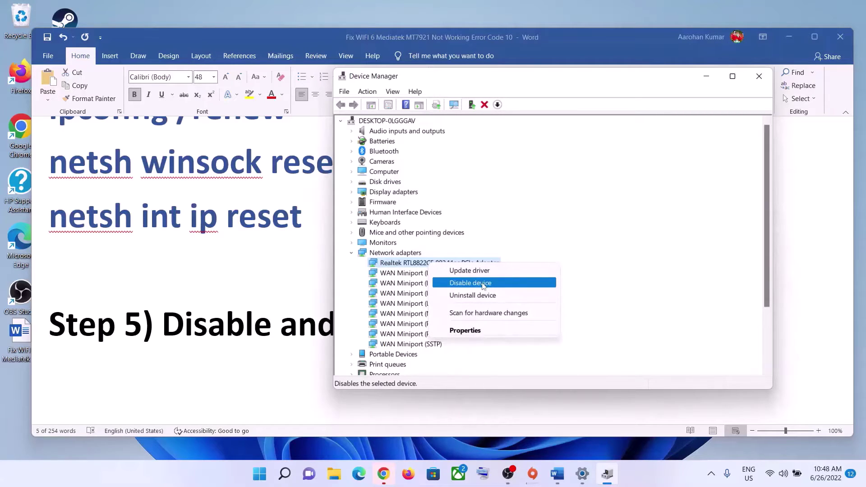
pyautogui.click(404, 266)
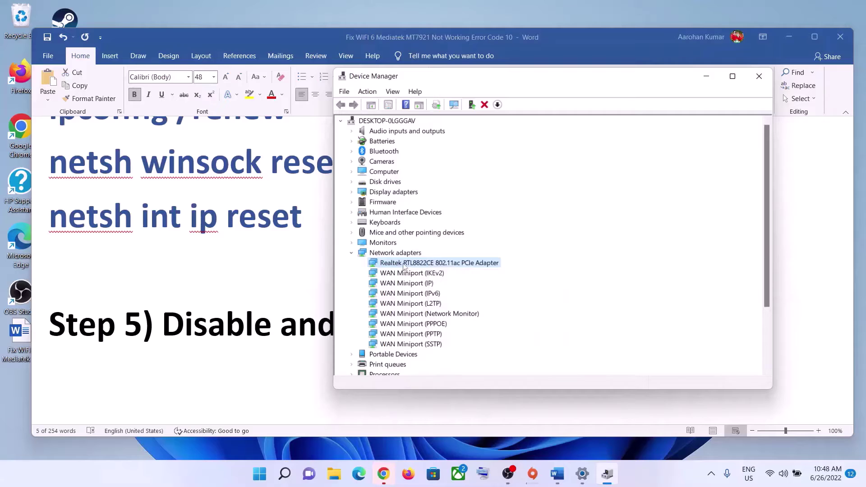
pyautogui.rightClick(428, 267)
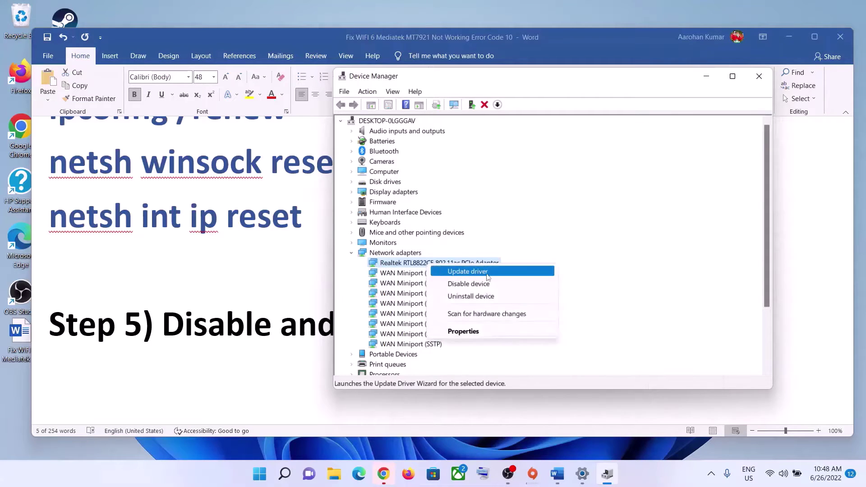
pyautogui.click(474, 285)
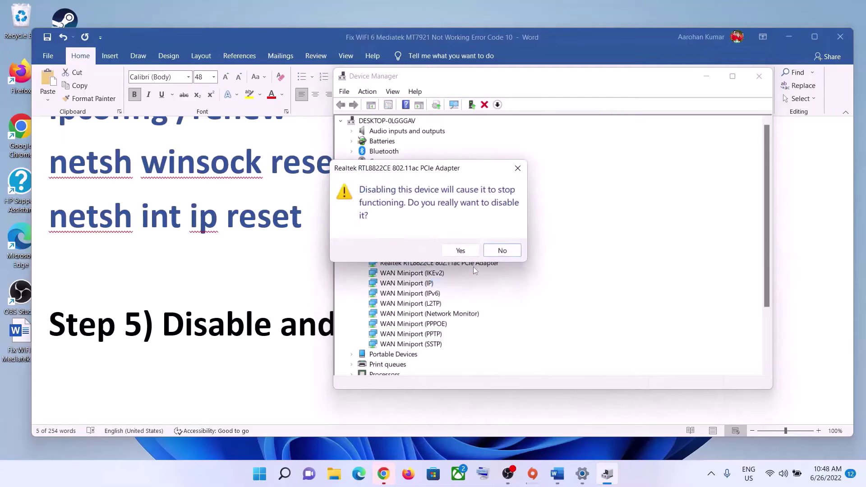
pyautogui.click(464, 251)
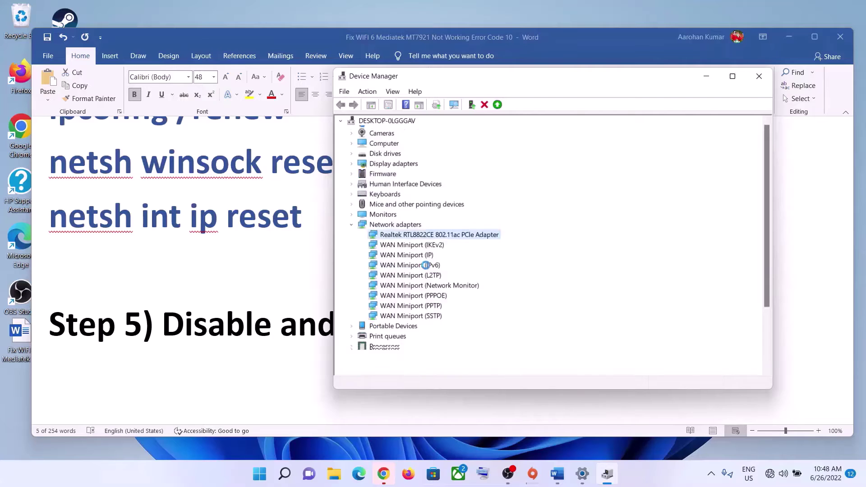
# Re-enable the Realtek adapter, confirm Wi-Fi reconnects, and return to the Word guide.
pyautogui.rightClick(432, 267)
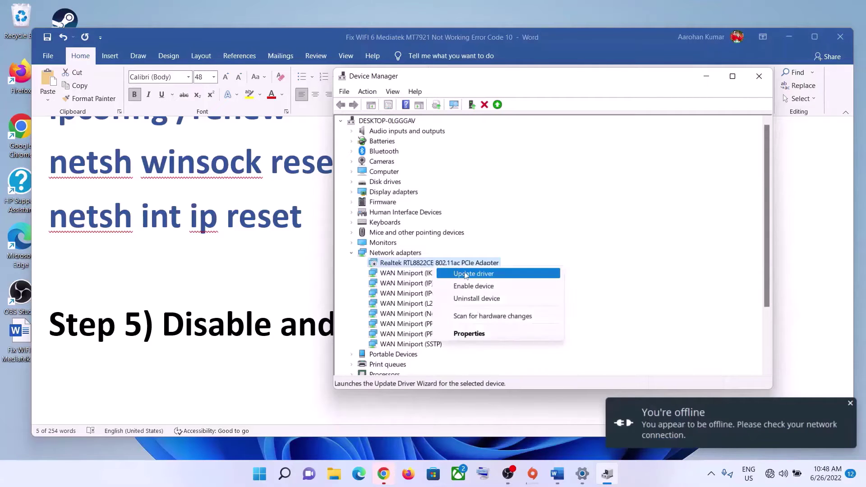
pyautogui.click(472, 283)
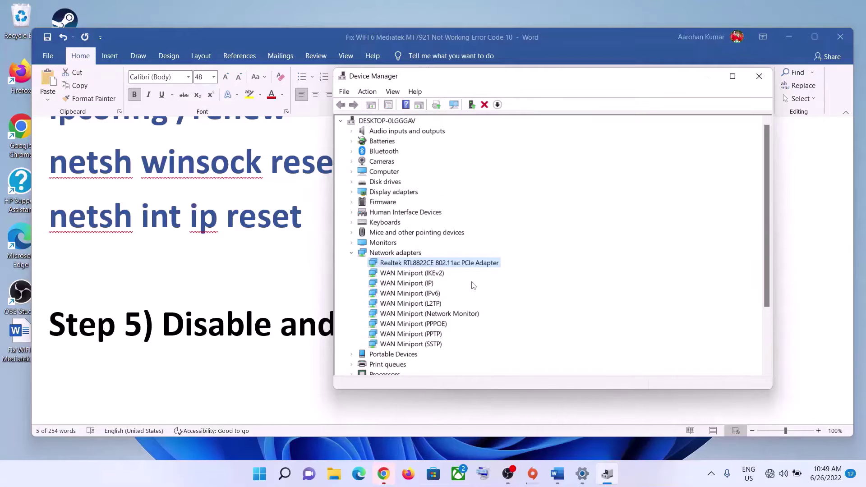
pyautogui.click(783, 473)
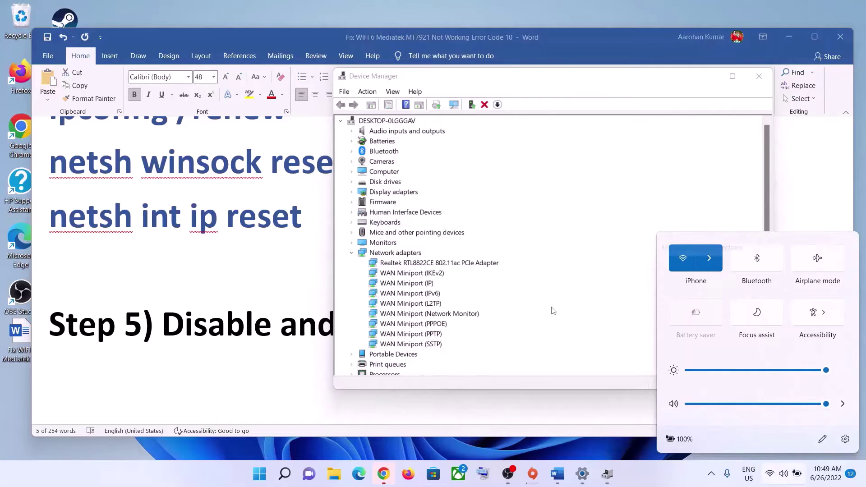
pyautogui.click(447, 335)
pyautogui.hotkey('alt', 'Tab')
pyautogui.scroll(-3, 339, 323)
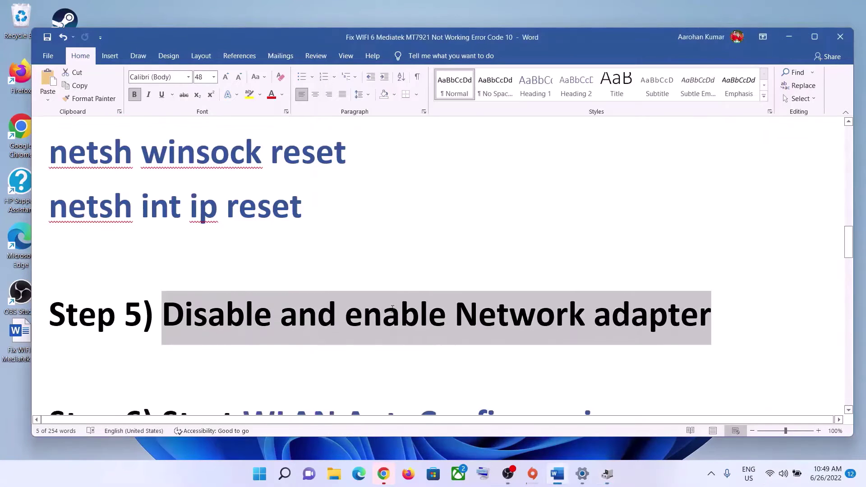
# Select 'WLAN AutoConfig service' in Step 6, then launch Services via search and maximize it.
pyautogui.moveTo(252, 329); pyautogui.dragTo(569, 329)
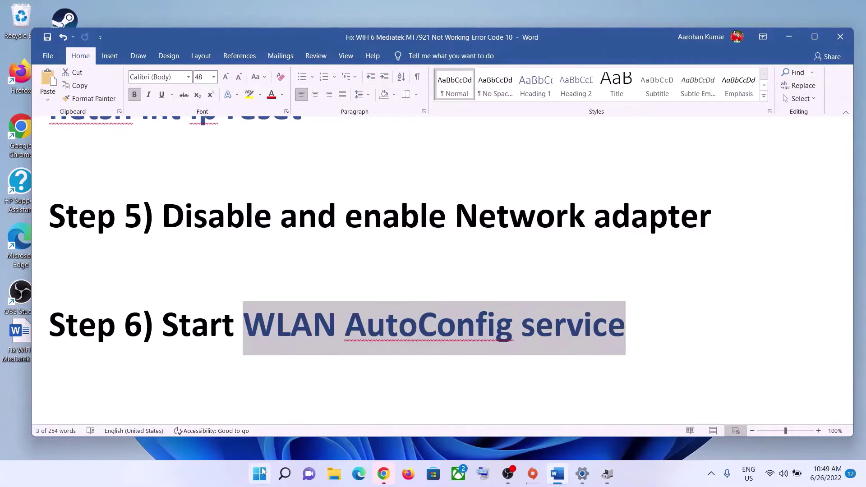
pyautogui.click(261, 473)
pyautogui.write('services')
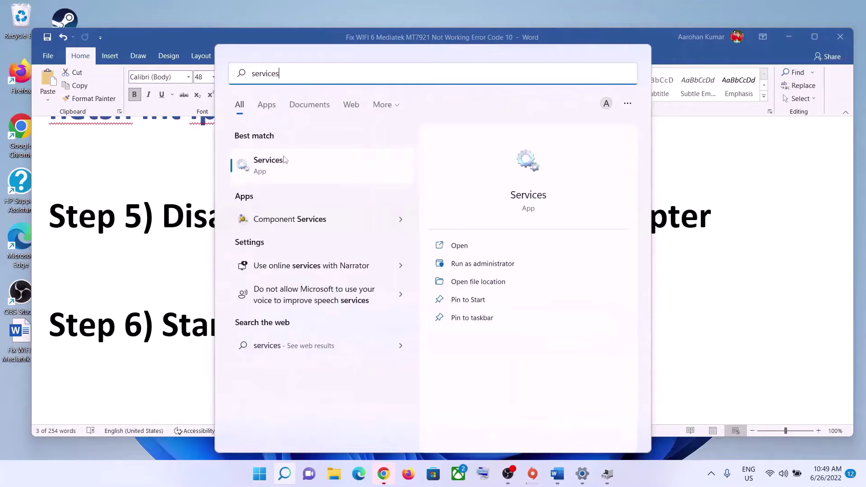
pyautogui.click(269, 161)
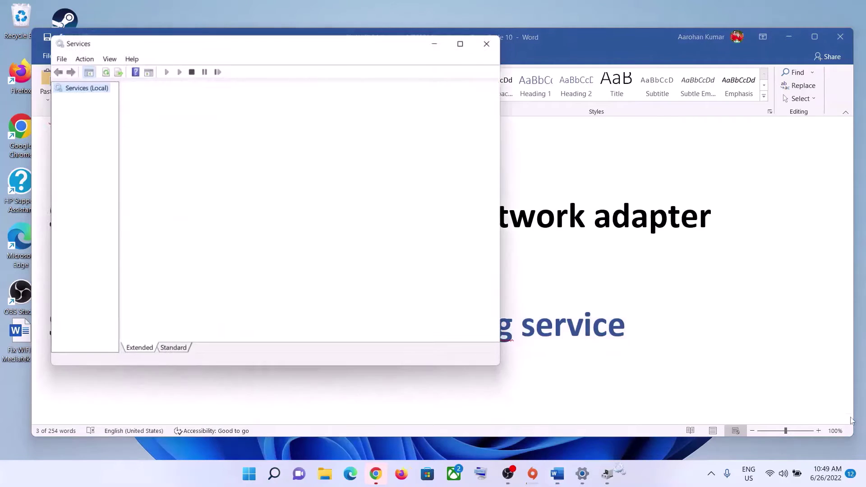
pyautogui.click(460, 44)
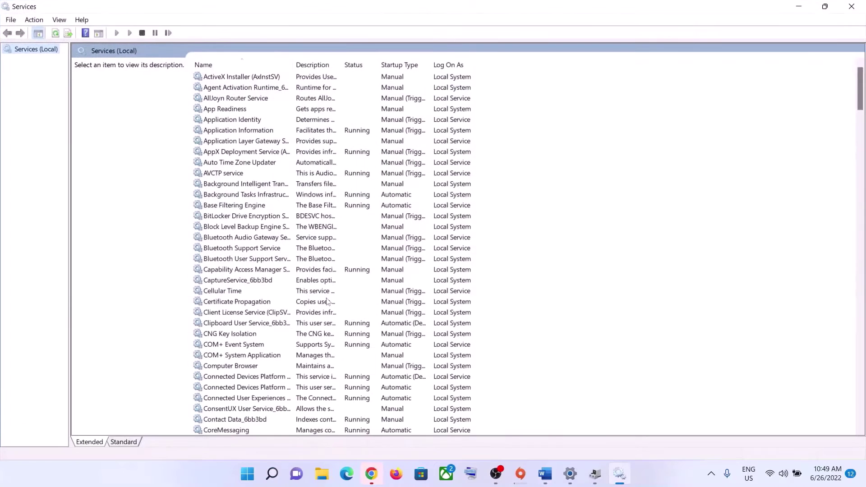
# Locate the WLAN AutoConfig service in the Services list.
pyautogui.click(328, 302)
pyautogui.press('w')
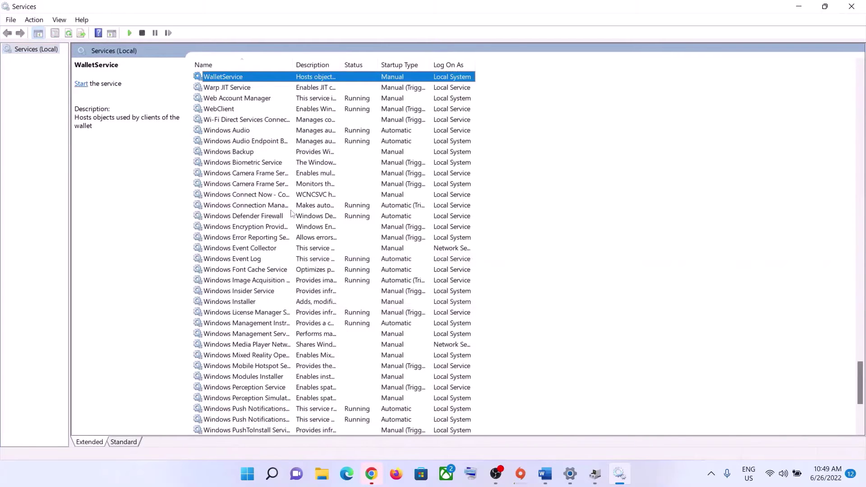
pyautogui.scroll(2, 291, 214)
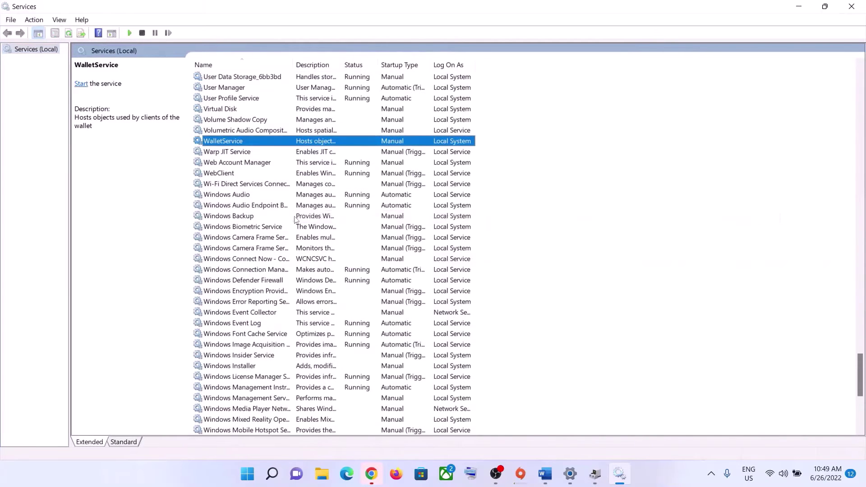
pyautogui.click(262, 219)
pyautogui.press('w')
pyautogui.press('l')
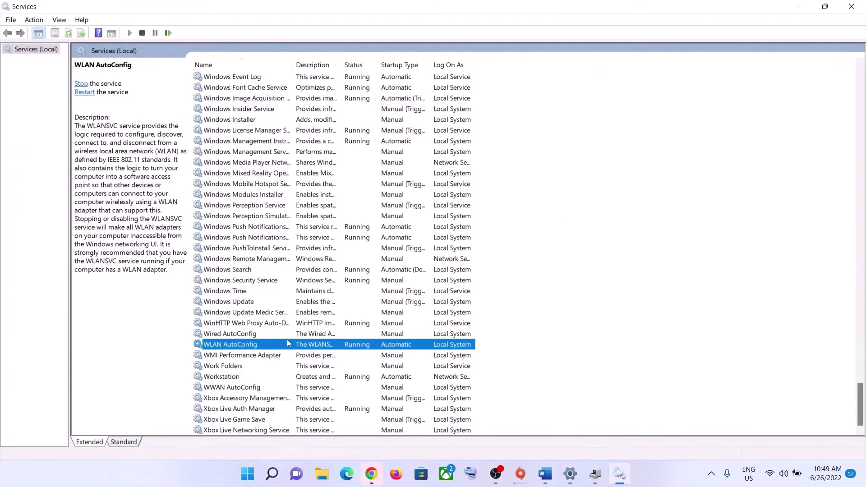
# Set WLAN AutoConfig's startup type to Automatic and apply it.
pyautogui.doubleClick(276, 343)
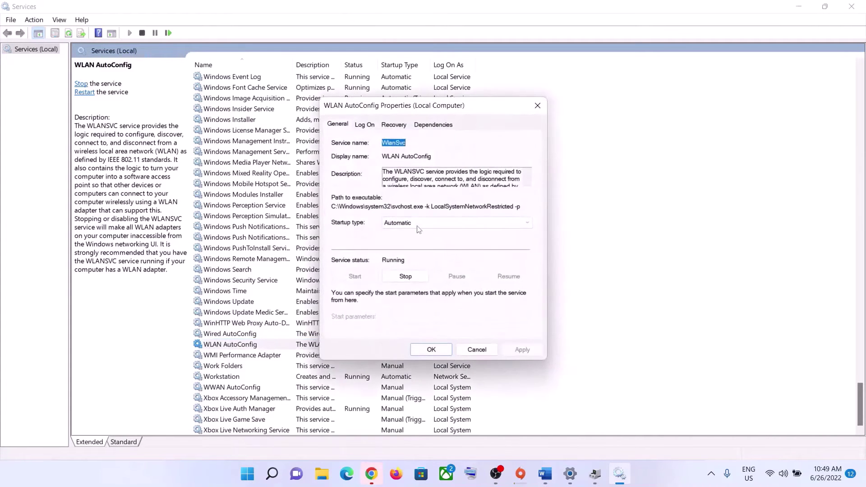
pyautogui.click(418, 229)
pyautogui.click(406, 241)
pyautogui.click(522, 350)
pyautogui.click(432, 349)
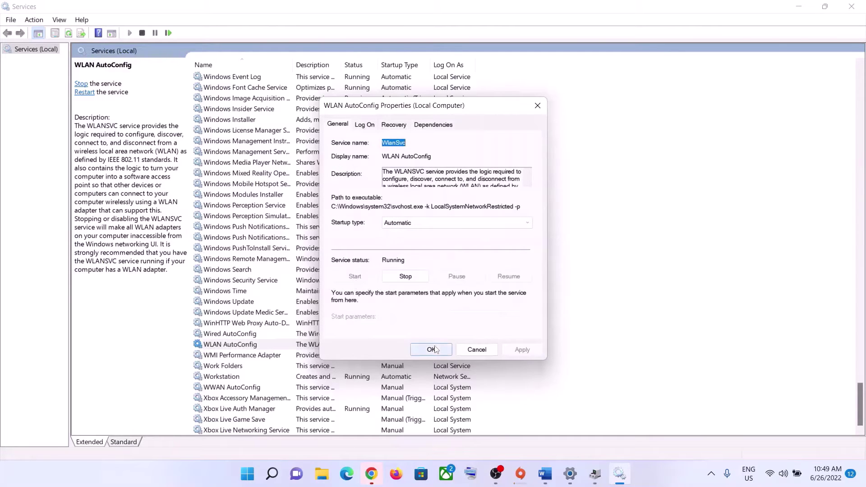
# Restart WLAN AutoConfig, close Services, and check the network status in quick settings.
pyautogui.rightClick(269, 347)
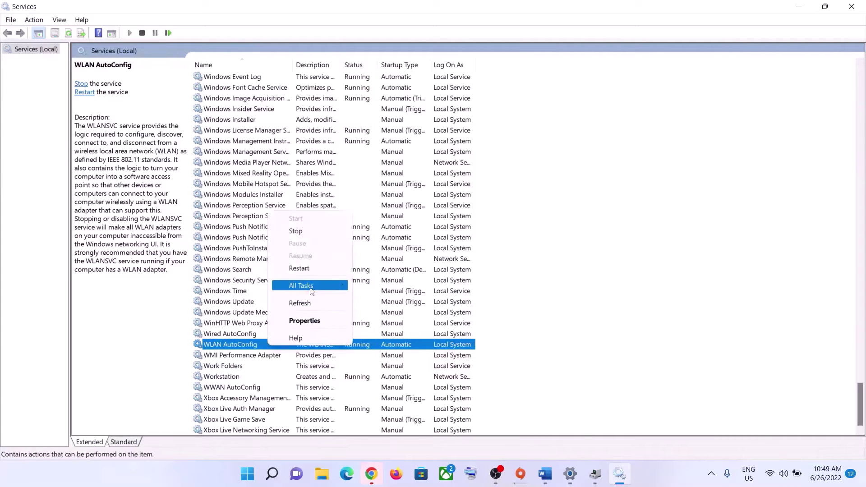
pyautogui.click(298, 270)
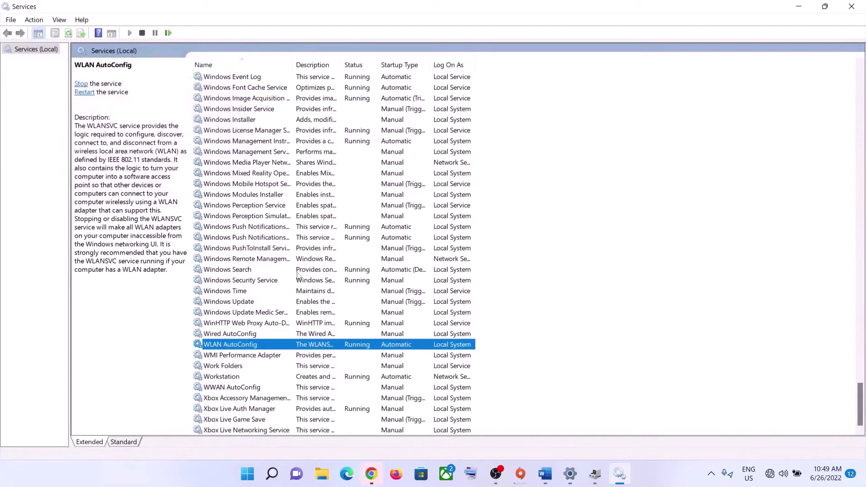
pyautogui.click(851, 6)
pyautogui.click(772, 473)
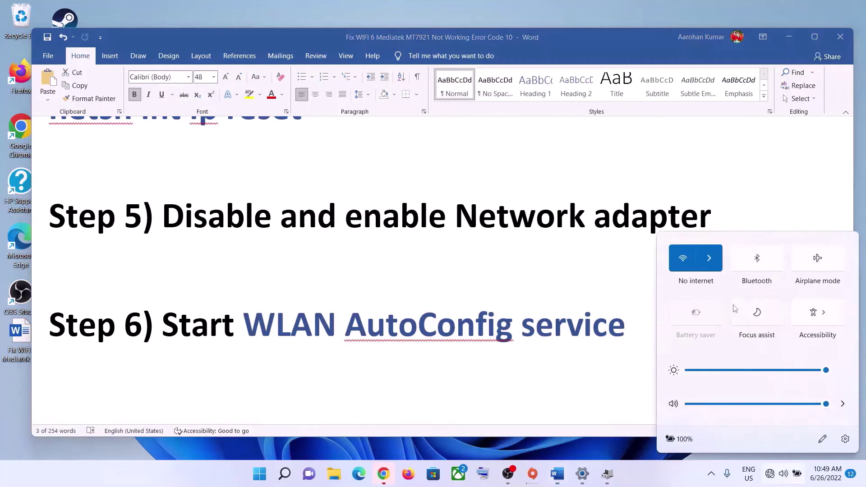
# Close the Wi-Fi network list and scroll the guide down to Step 7.
pyautogui.click(718, 267)
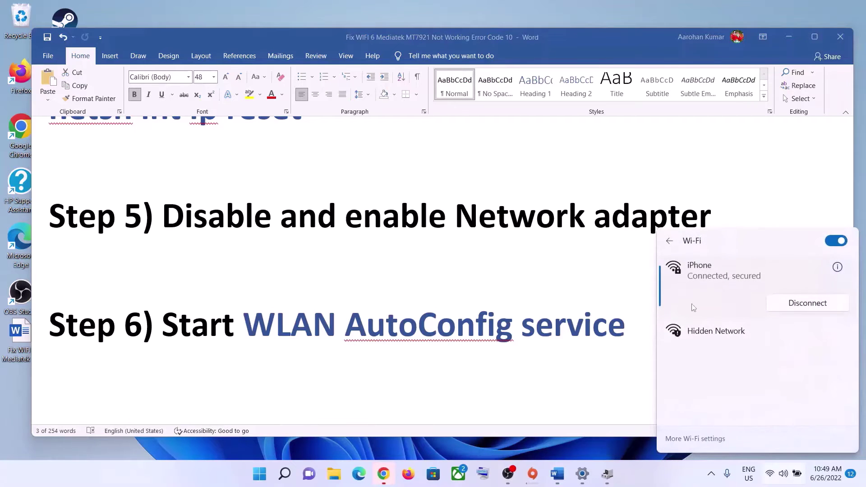
pyautogui.click(518, 303)
pyautogui.scroll(-3, 244, 342)
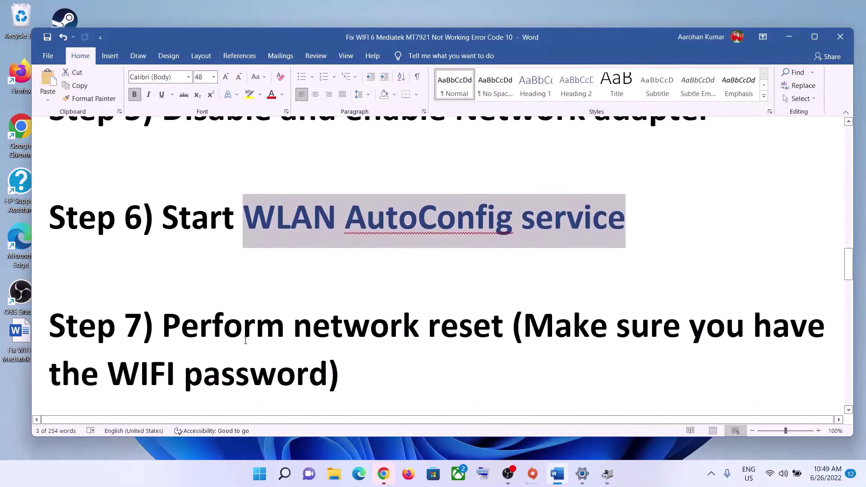
# Highlight 'Perform network reset' and then 'WIFI password' in Step 7.
pyautogui.moveTo(162, 325); pyautogui.dragTo(512, 326)
pyautogui.click(379, 355)
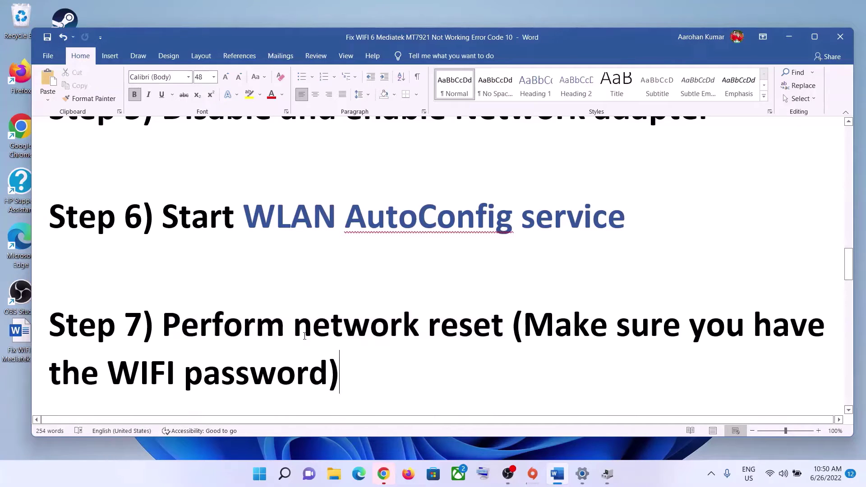
pyautogui.moveTo(524, 325); pyautogui.dragTo(328, 365)
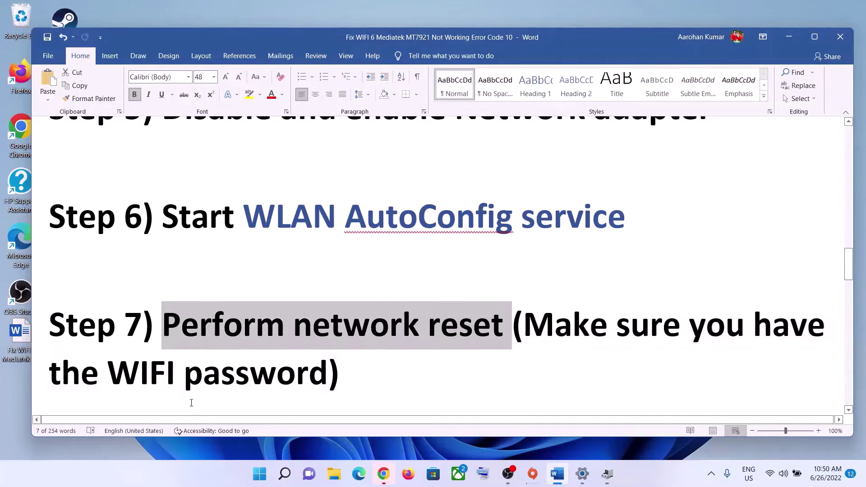
pyautogui.moveTo(108, 374); pyautogui.dragTo(328, 374)
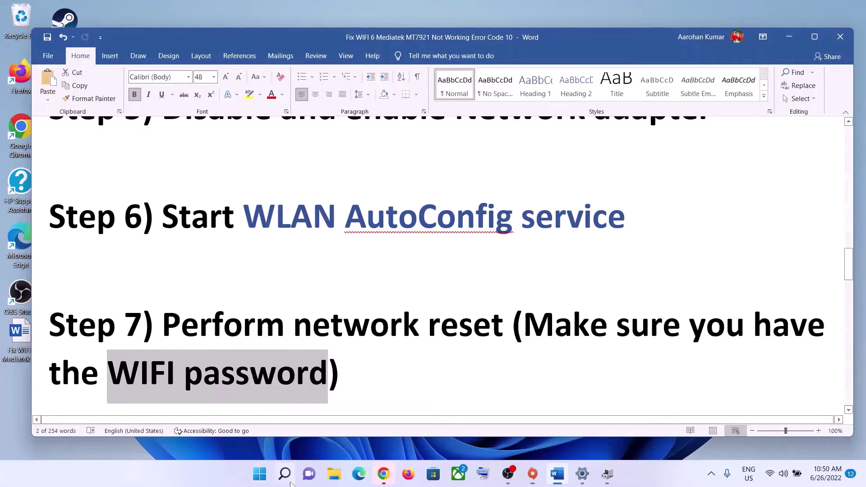
# Open Settings and go to Network & internet > Advanced network settings > Network reset.
pyautogui.click(259, 479)
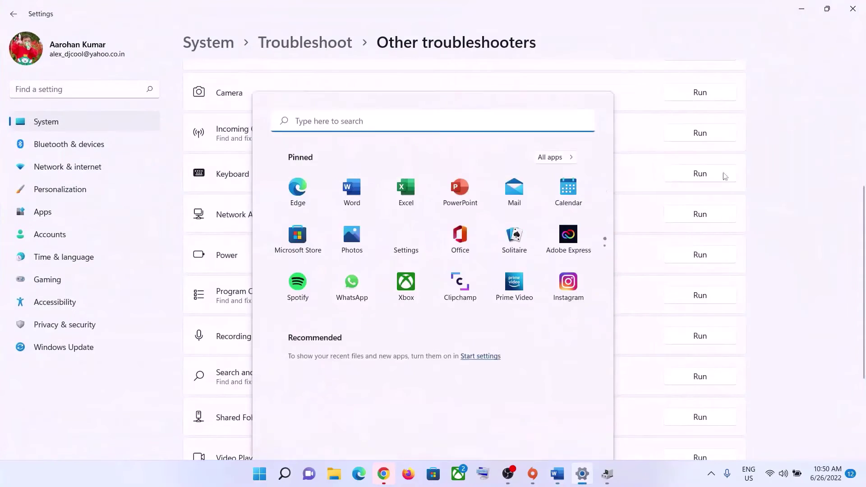
pyautogui.click(725, 176)
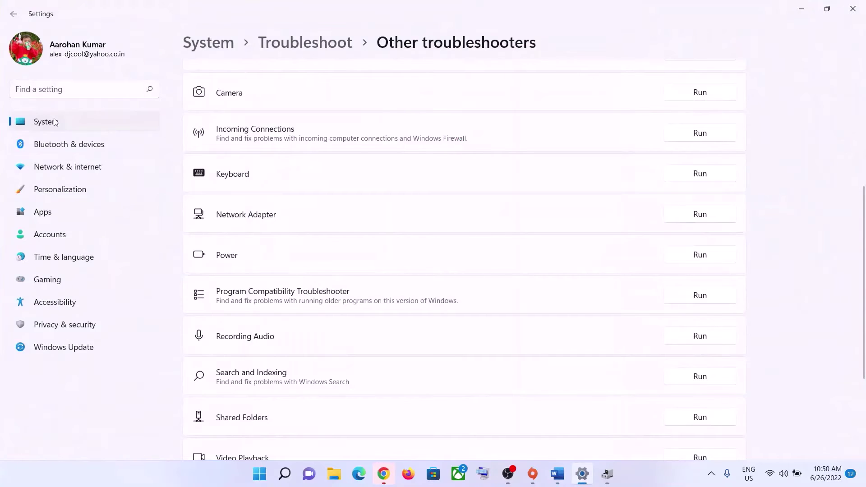
pyautogui.click(53, 172)
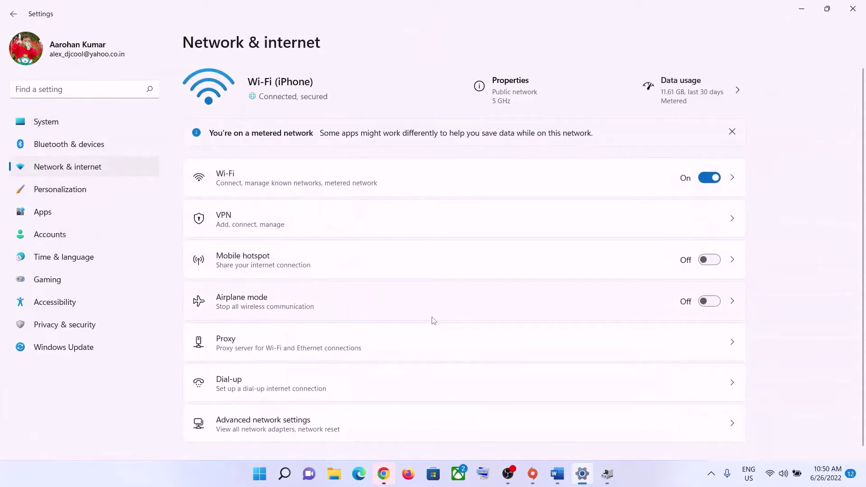
pyautogui.scroll(-1, 433, 321)
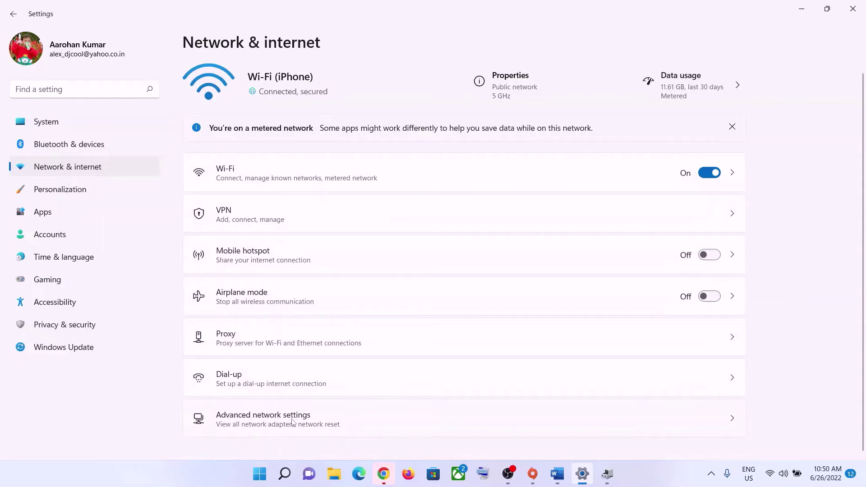
pyautogui.click(262, 422)
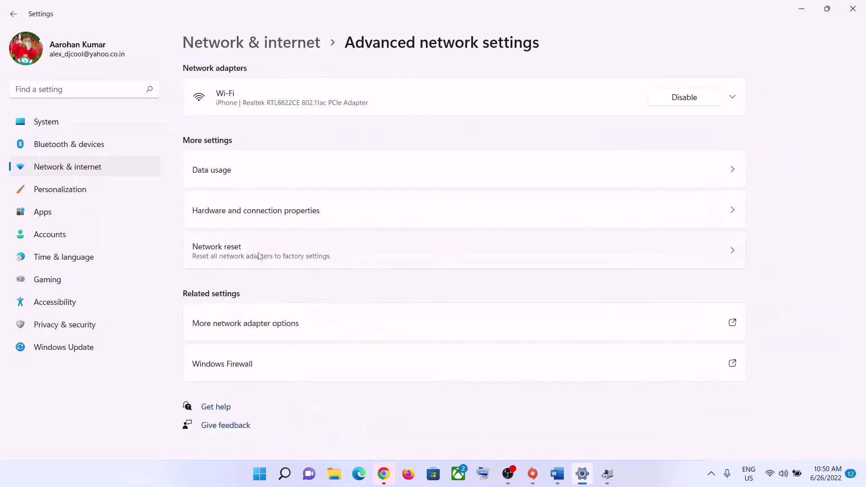
pyautogui.click(325, 255)
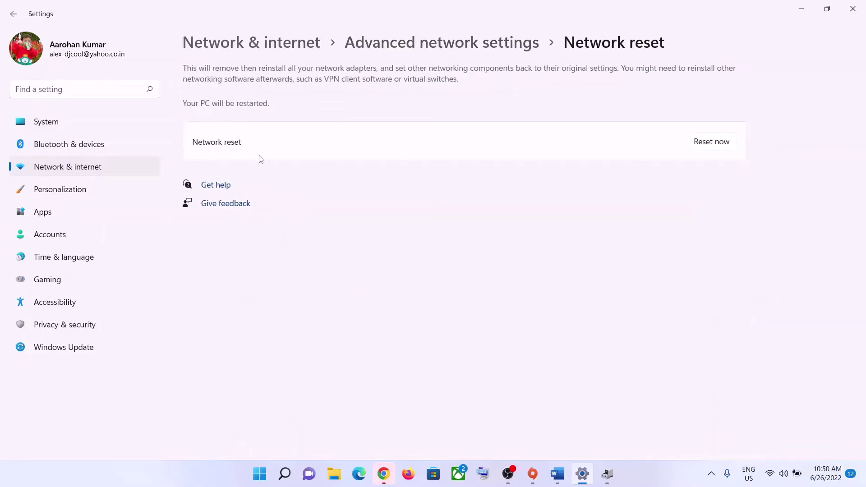
# Bring up the Reset now confirmation, decline it, and check the Wi-Fi network list.
pyautogui.click(713, 142)
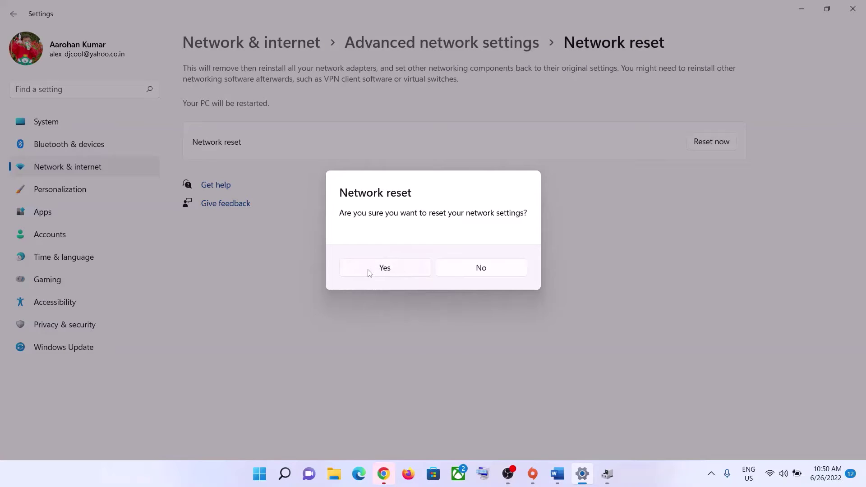
pyautogui.click(516, 272)
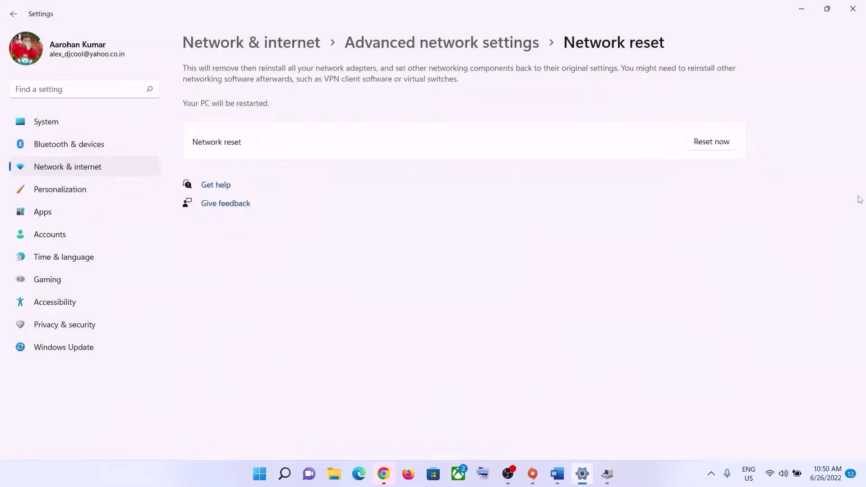
pyautogui.click(771, 474)
pyautogui.click(710, 258)
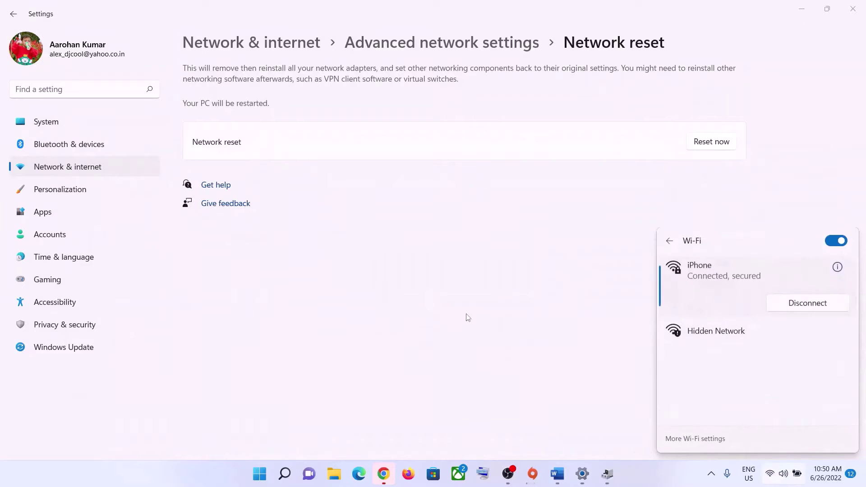
pyautogui.click(466, 317)
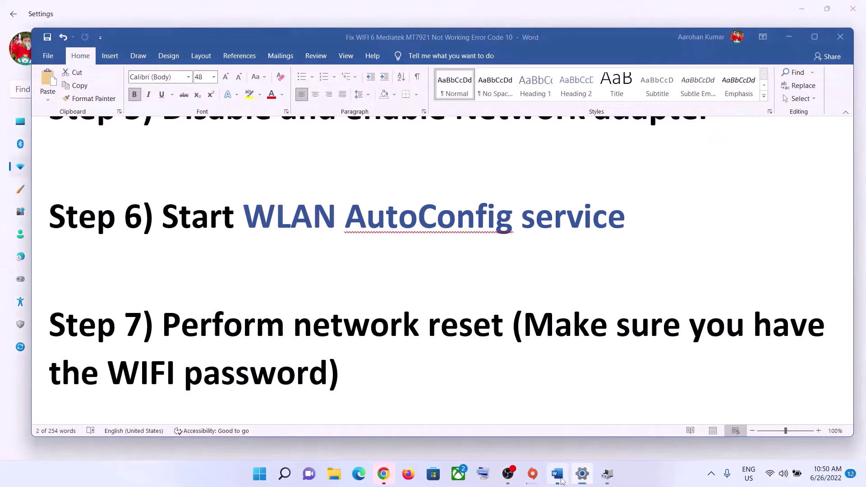
# Return to the Word guide, scroll to Step 8, and highlight 'Reinstall Network driver'.
pyautogui.click(560, 480)
pyautogui.click(397, 363)
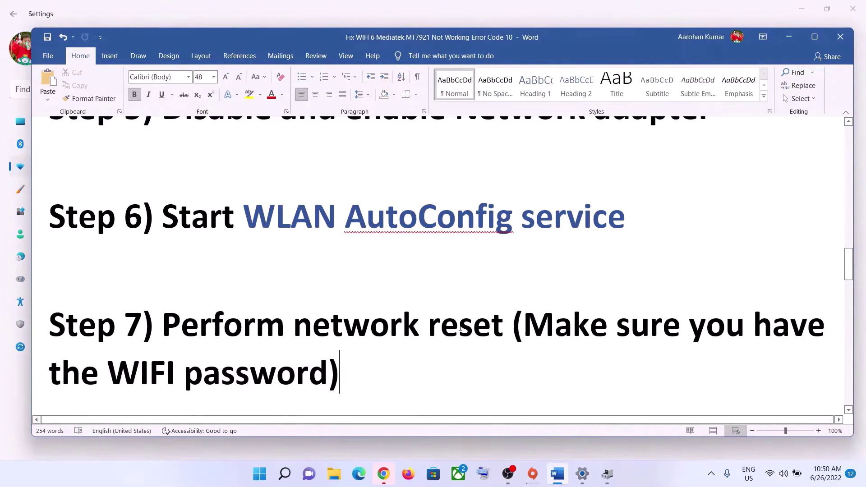
pyautogui.scroll(-2, 460, 327)
pyautogui.scroll(-3, 461, 327)
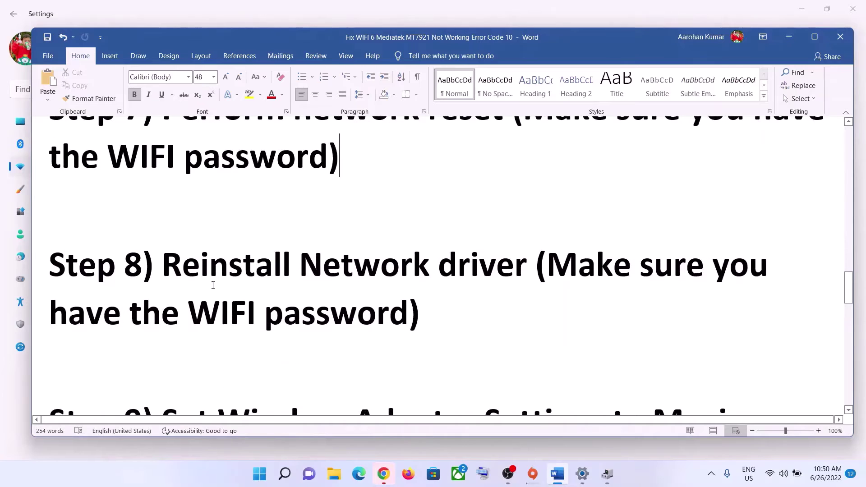
pyautogui.moveTo(173, 297); pyautogui.dragTo(535, 294)
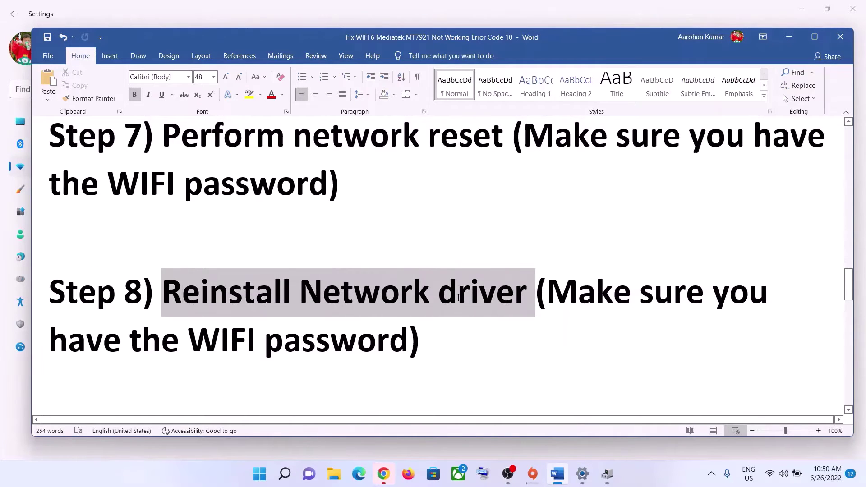
# Open Device Manager beside the guide and expand Network adapters.
pyautogui.rightClick(256, 473)
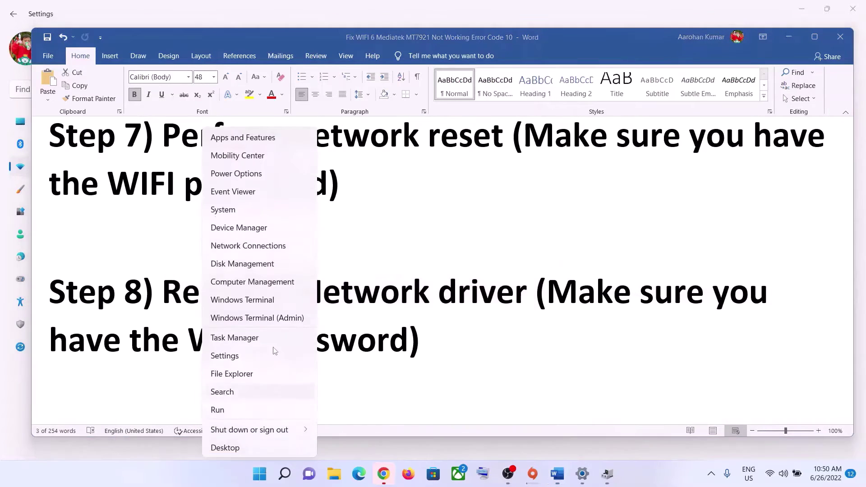
pyautogui.click(241, 229)
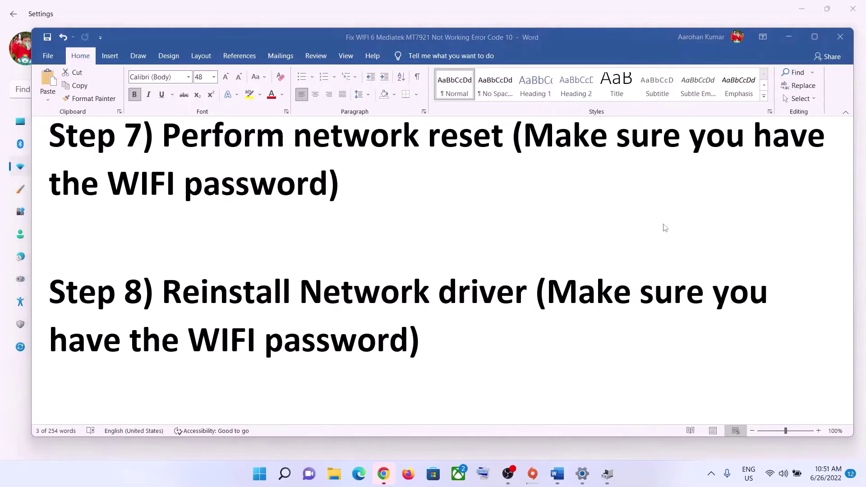
pyautogui.moveTo(297, 33); pyautogui.dragTo(583, 104)
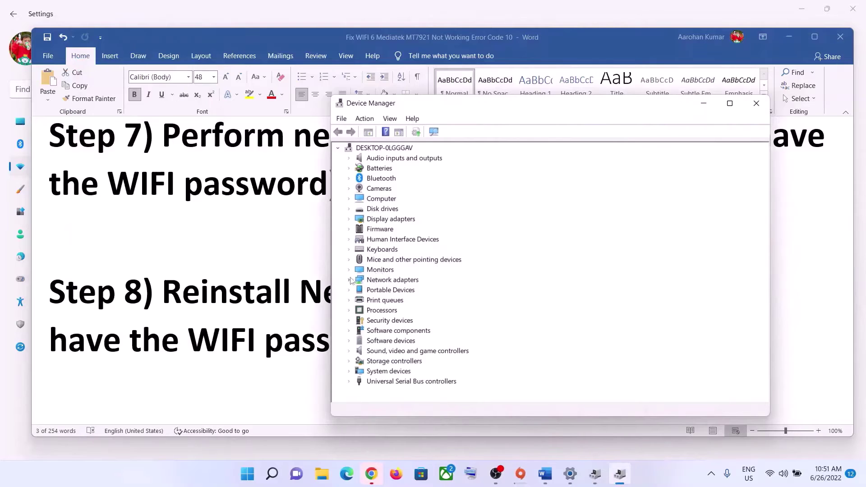
pyautogui.click(349, 281)
pyautogui.moveTo(487, 111); pyautogui.dragTo(505, 88)
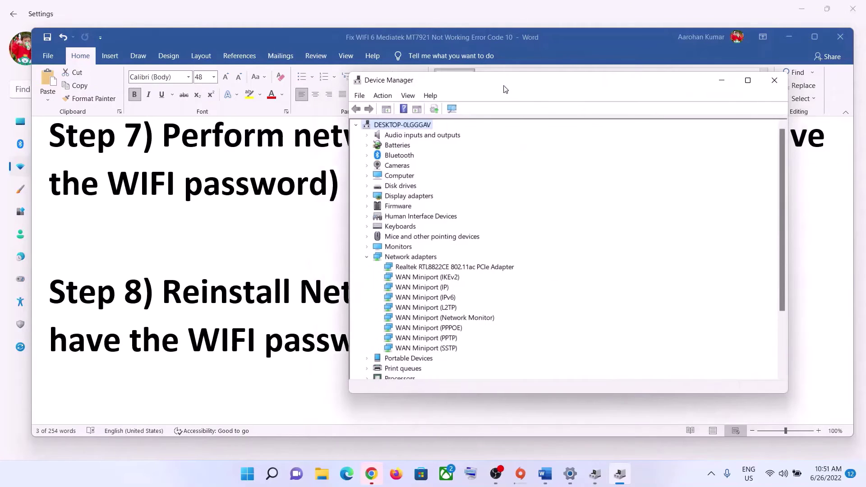
# Show the Realtek RTL8822CE uninstall prompt, dismiss it without uninstalling, and close Device Manager.
pyautogui.click(476, 269)
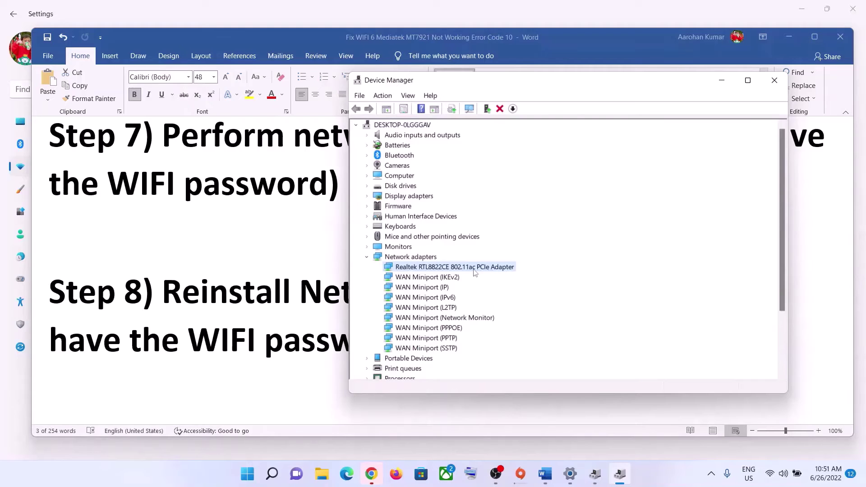
pyautogui.rightClick(476, 272)
pyautogui.click(524, 301)
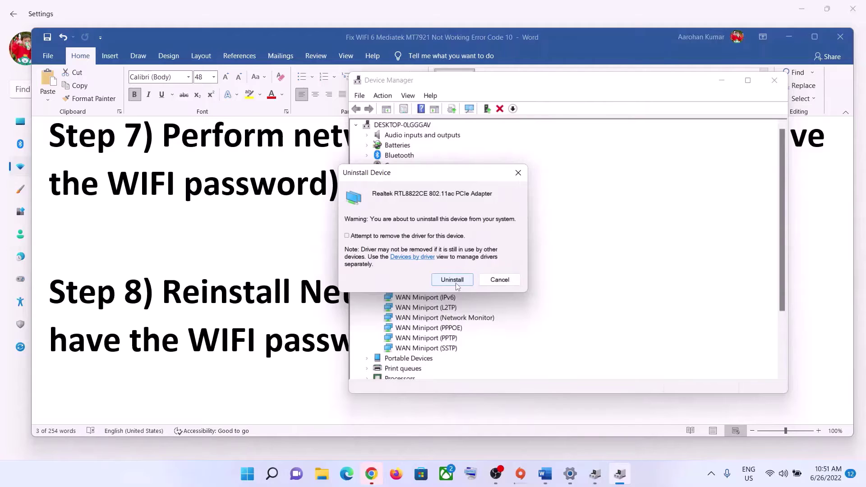
pyautogui.click(518, 172)
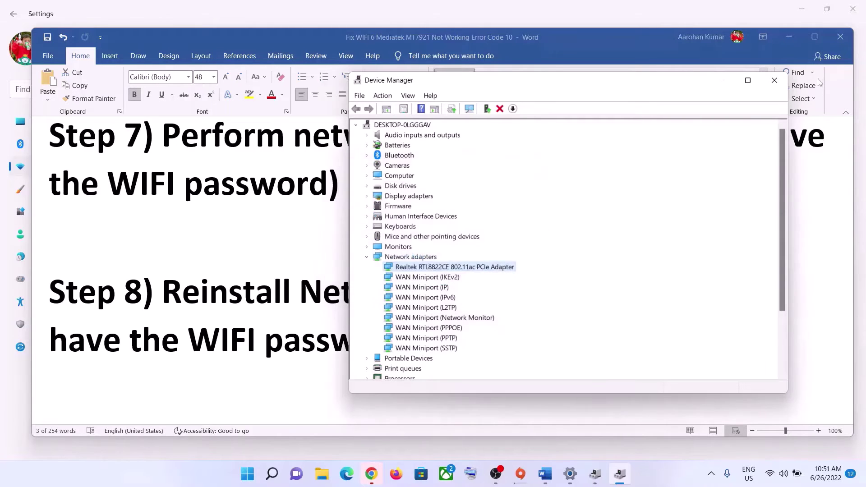
pyautogui.click(774, 83)
# Show the Restart option in the Start menu's power choices, then close the menu.
pyautogui.click(260, 474)
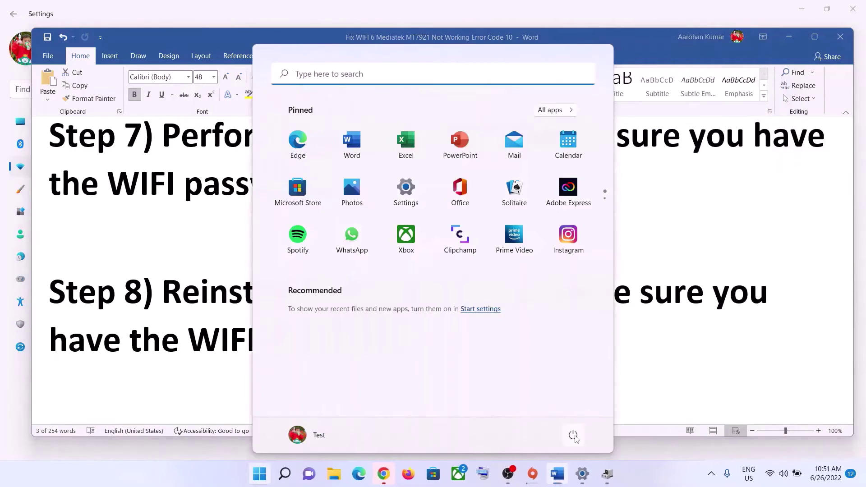
pyautogui.click(573, 435)
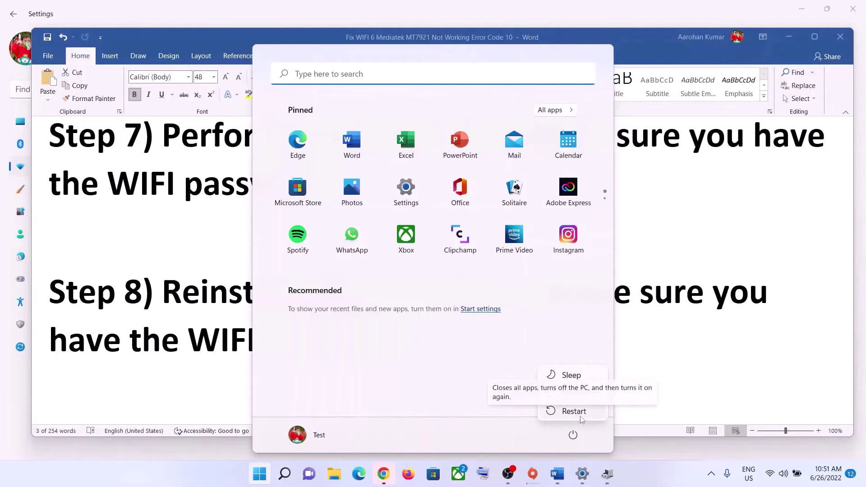
pyautogui.click(662, 356)
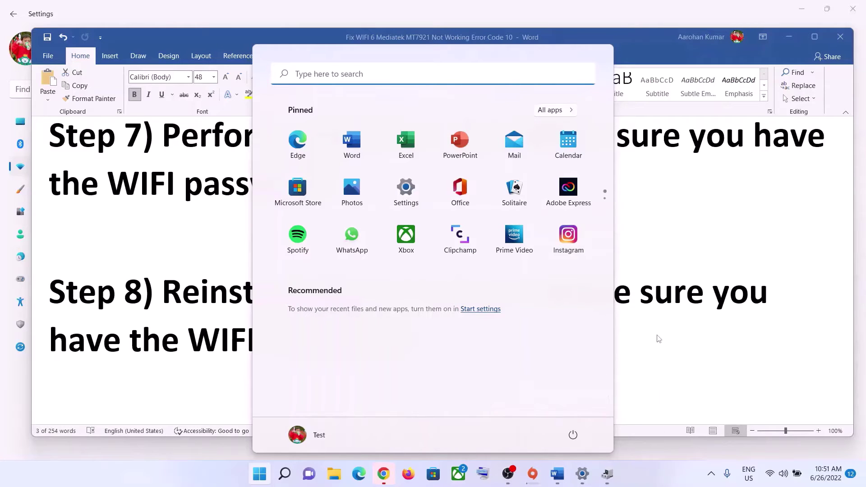
pyautogui.click(651, 337)
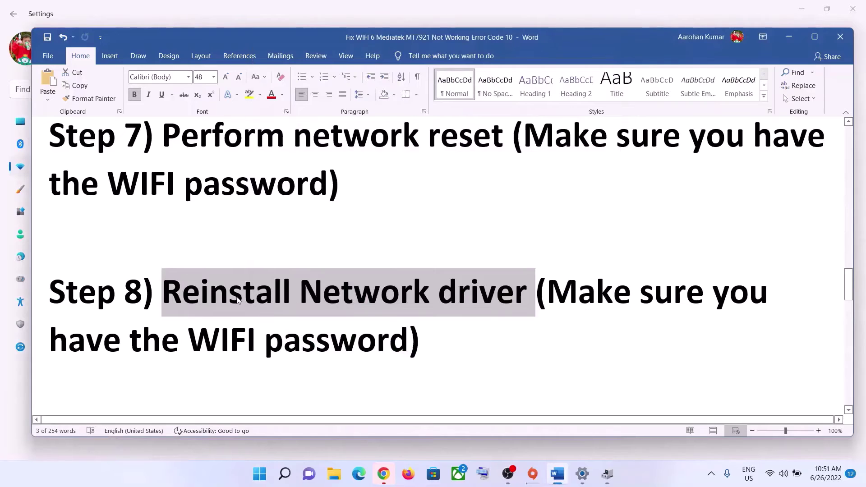
# Highlight 'Network driver' in Step 8 and check the available Wi-Fi networks.
pyautogui.click(243, 293)
pyautogui.moveTo(300, 293); pyautogui.dragTo(536, 294)
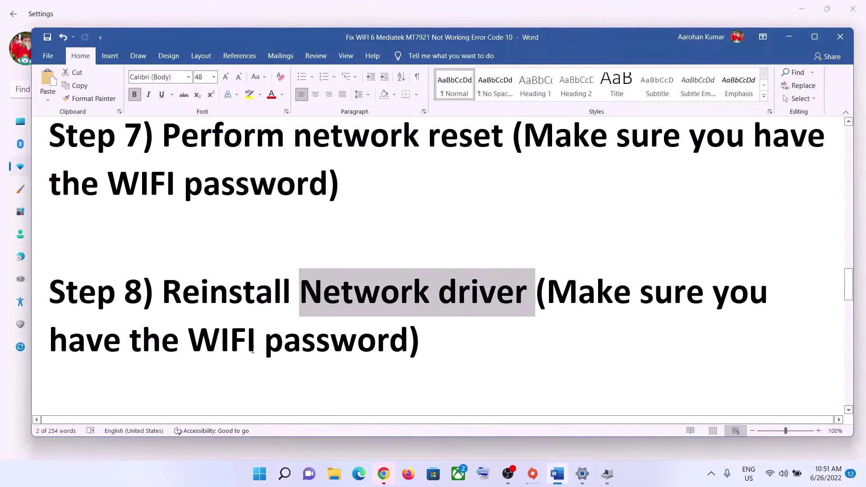
pyautogui.click(262, 339)
pyautogui.click(767, 477)
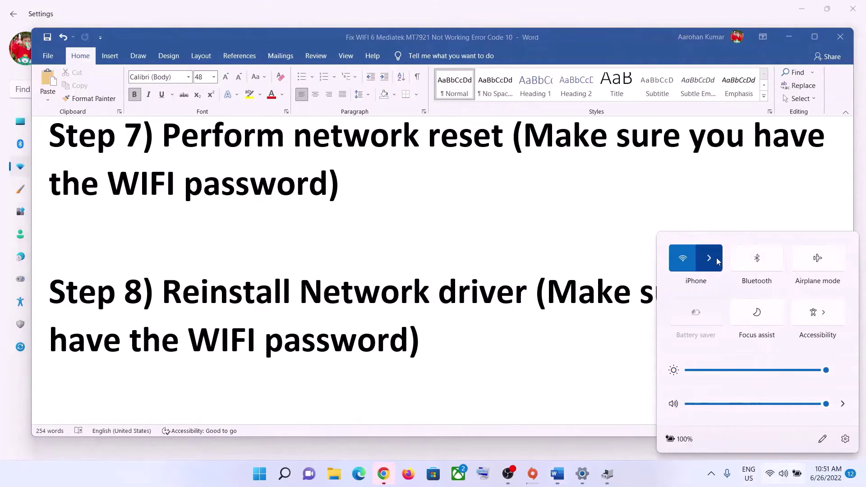
pyautogui.click(717, 256)
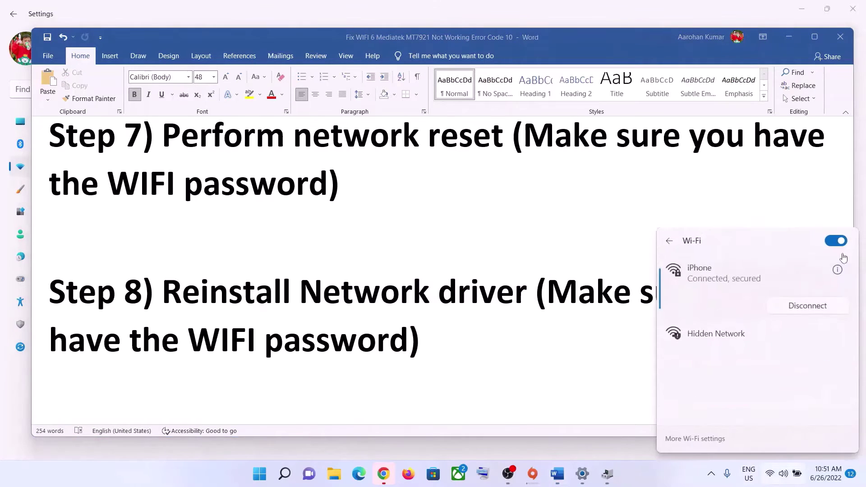
pyautogui.click(433, 332)
# Highlight Step 8's text from 'Reinstall' to 'password' and scroll down to Step 9.
pyautogui.moveTo(376, 343); pyautogui.dragTo(129, 343)
pyautogui.moveTo(165, 293); pyautogui.dragTo(408, 342)
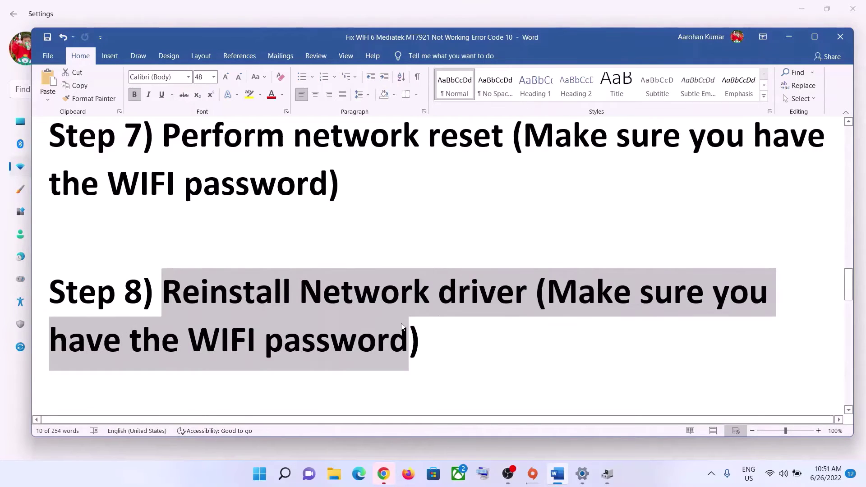
pyautogui.scroll(-3, 402, 323)
pyautogui.scroll(-2, 402, 323)
pyautogui.moveTo(218, 288); pyautogui.dragTo(243, 343)
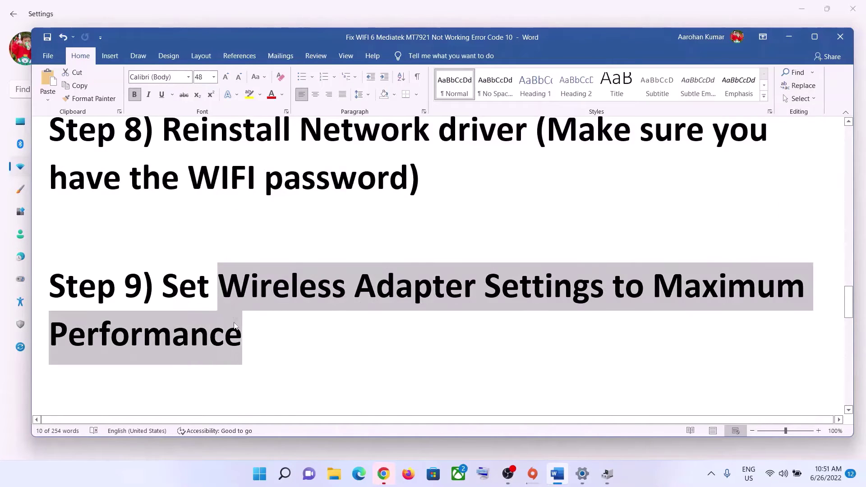
# Open Control Panel > System and Security > Power Options, then the Balanced plan's advanced settings.
pyautogui.click(250, 478)
pyautogui.write('control')
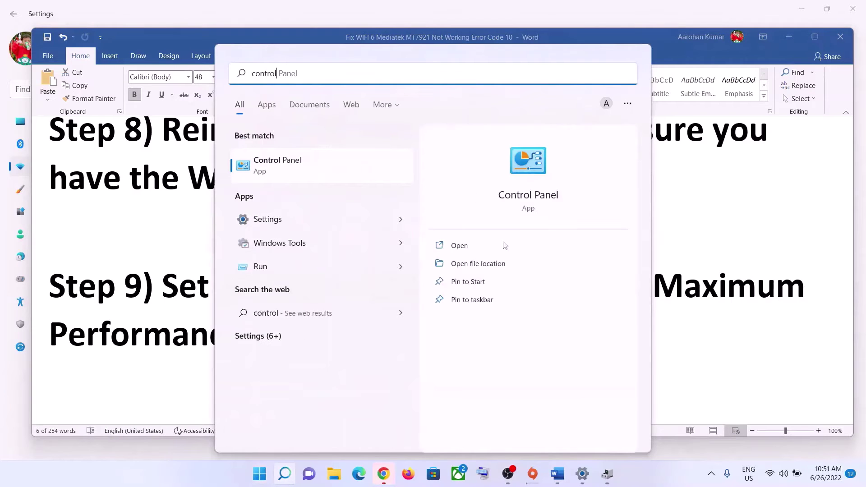
pyautogui.click(294, 177)
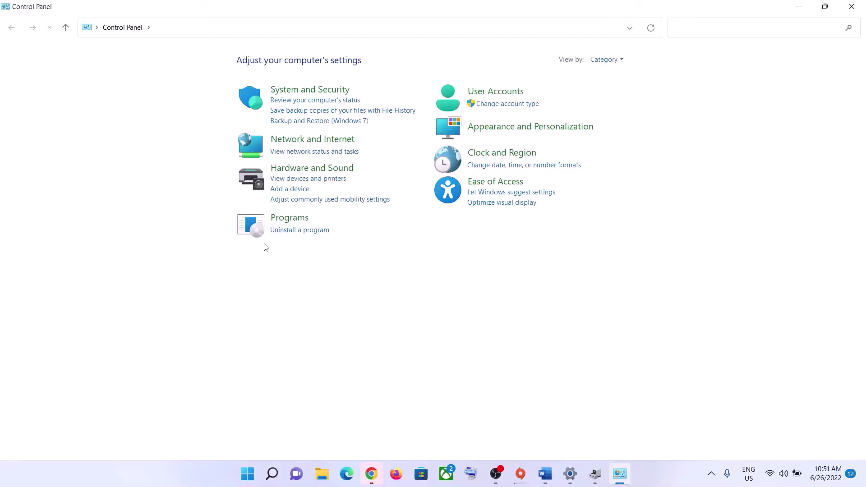
pyautogui.click(304, 91)
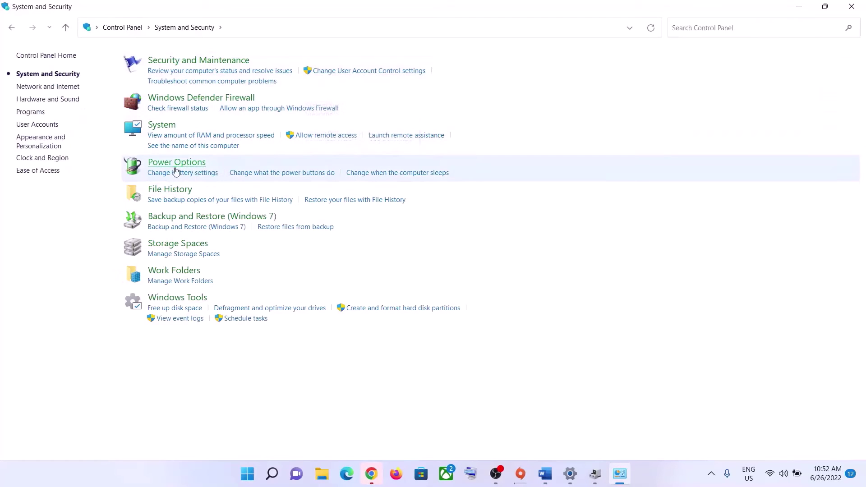
pyautogui.click(191, 165)
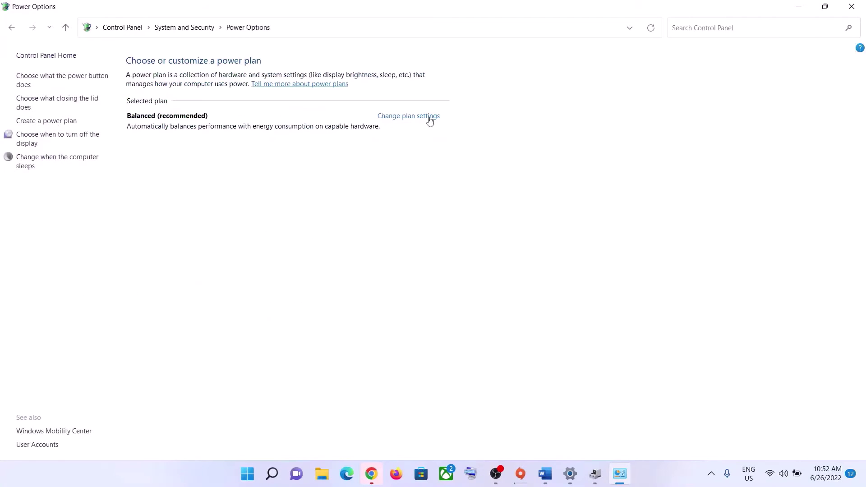
pyautogui.click(412, 120)
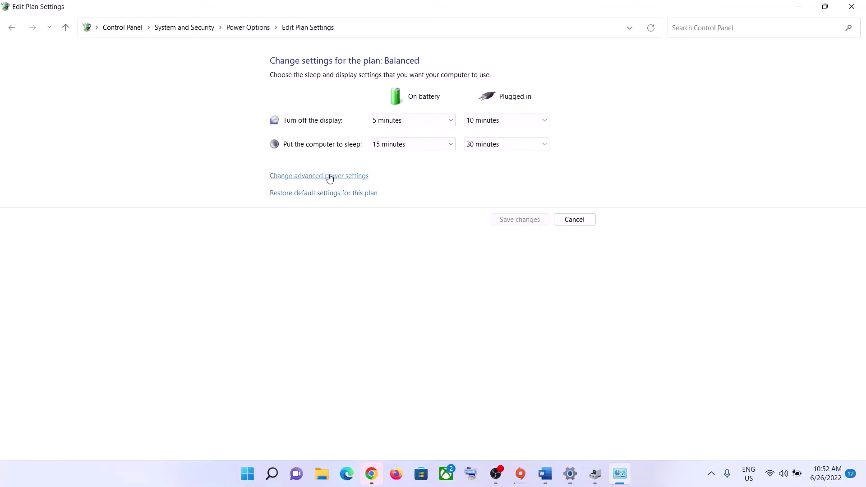
pyautogui.click(327, 180)
# Expand Wireless Adapter Settings > Power Saving Mode in the advanced power settings.
pyautogui.moveTo(145, 63); pyautogui.dragTo(383, 155)
pyautogui.click(308, 305)
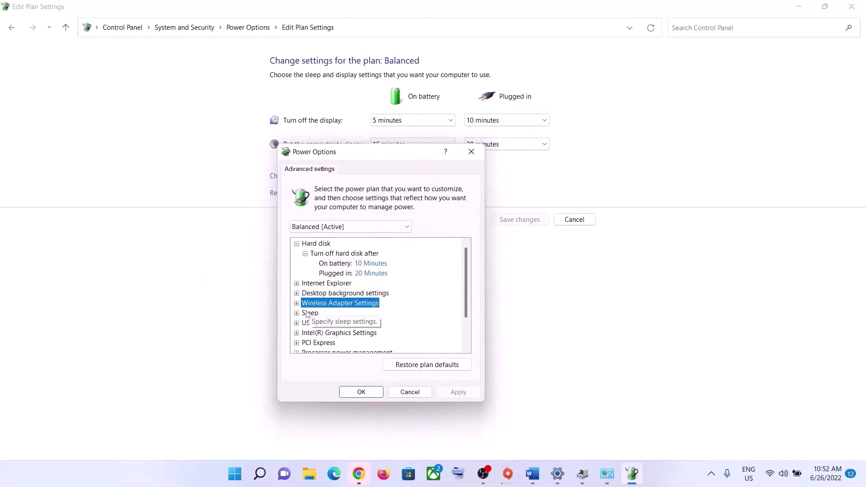
pyautogui.click(297, 303)
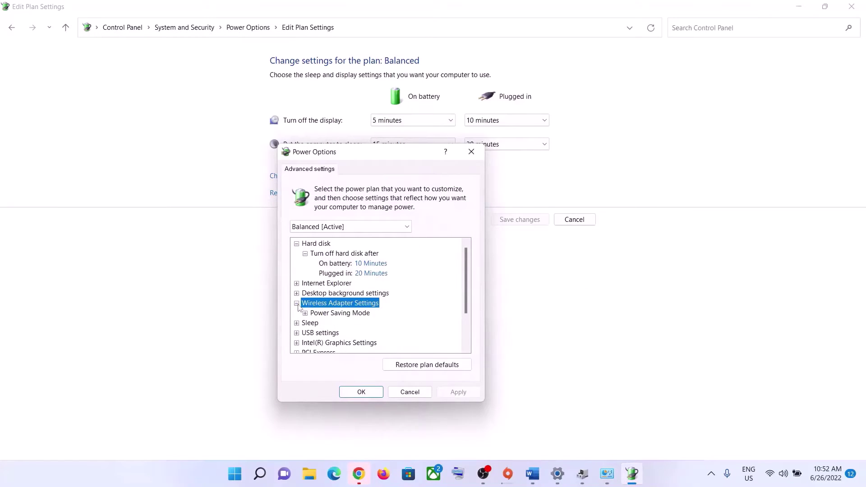
pyautogui.click(306, 314)
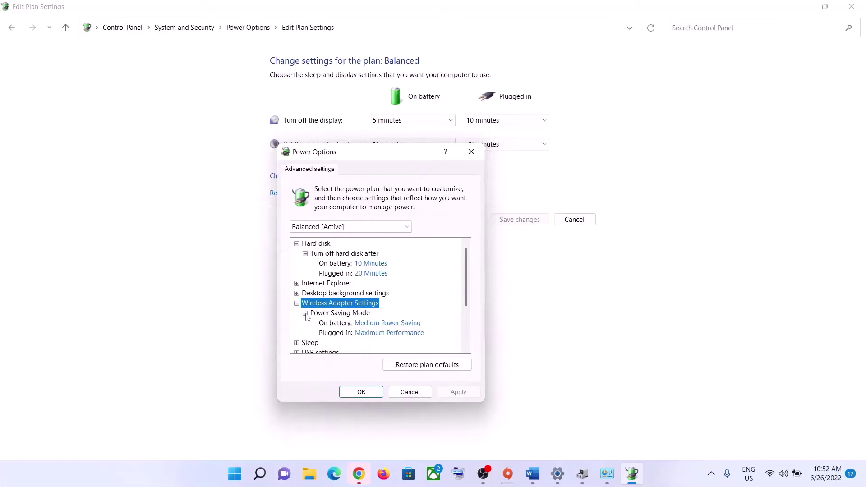
# Set On battery and Plugged in to Maximum Performance, apply, and close.
pyautogui.click(392, 323)
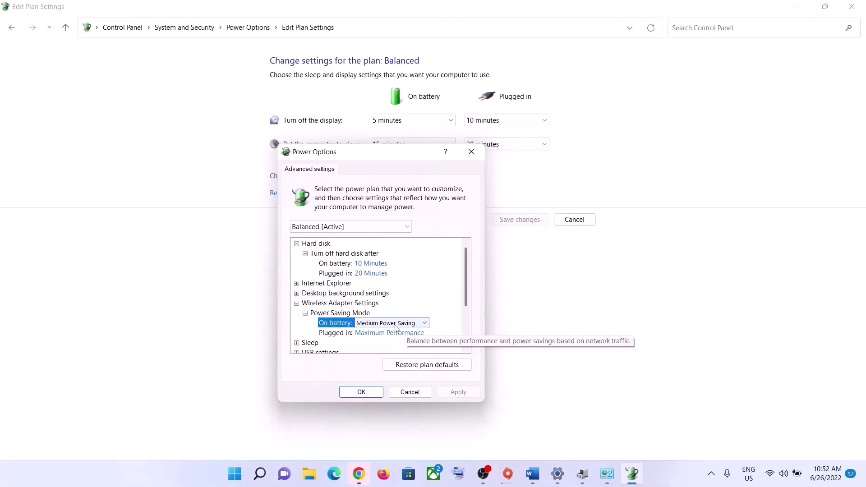
pyautogui.click(393, 334)
pyautogui.click(400, 329)
pyautogui.click(424, 324)
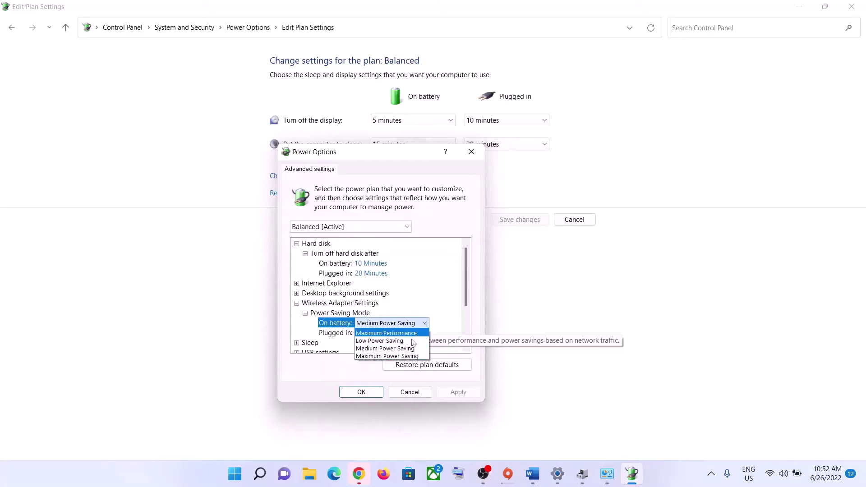
pyautogui.click(383, 334)
pyautogui.click(422, 333)
pyautogui.click(424, 333)
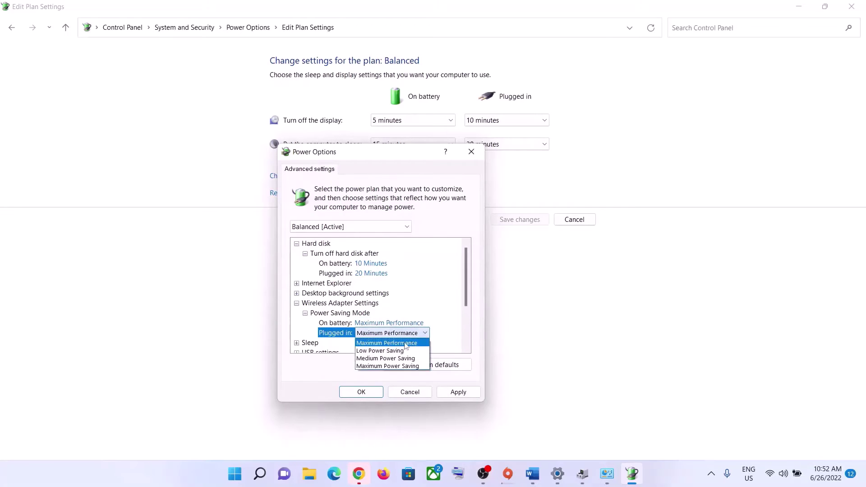
pyautogui.click(393, 345)
pyautogui.click(457, 391)
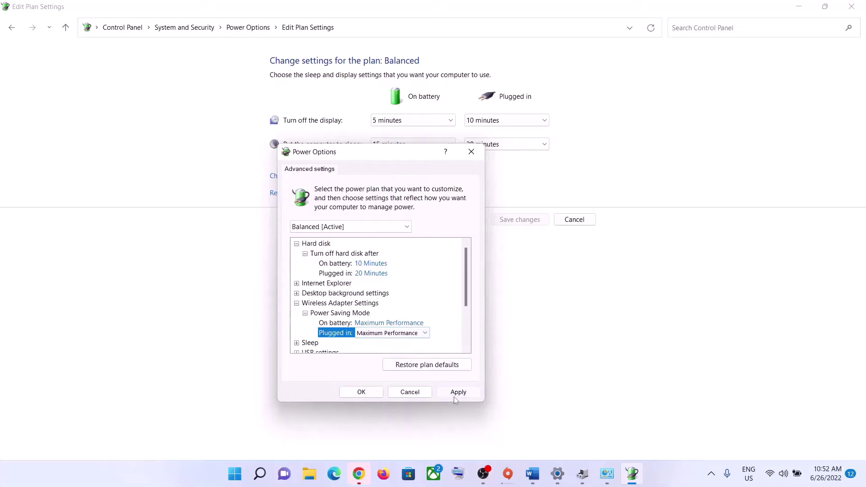
pyautogui.click(359, 392)
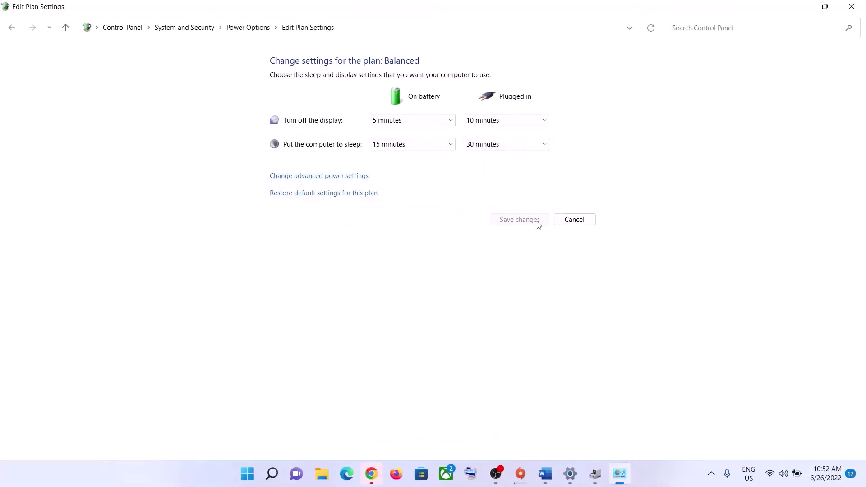